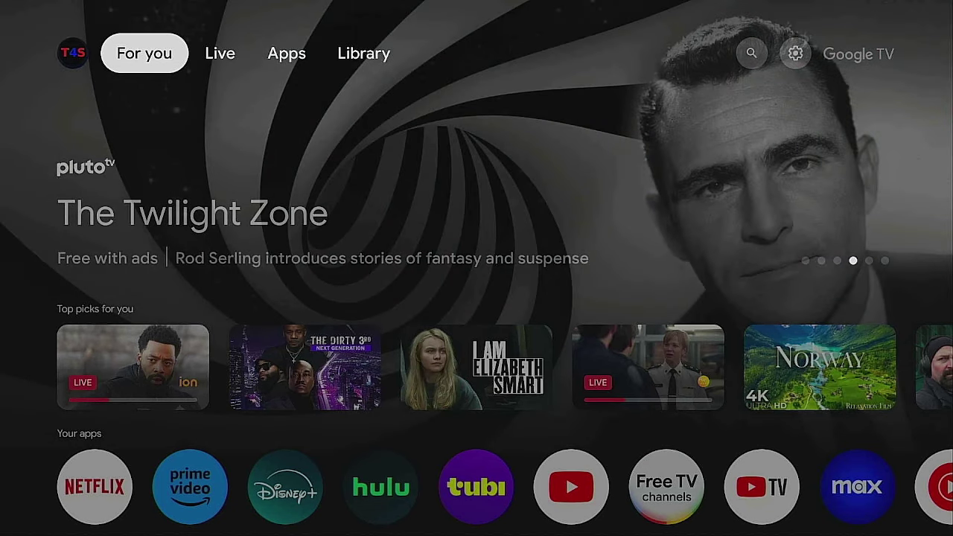
Ask the voice assistant to open Google Play Store
key("super")
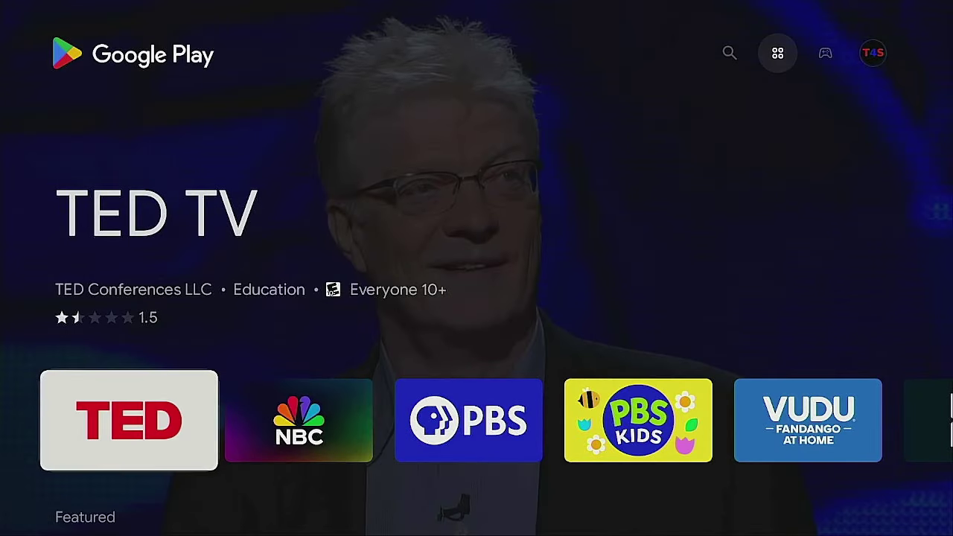
Search the Play Store for 'project' with the on-screen keyboard
key("Up")
key("Left")
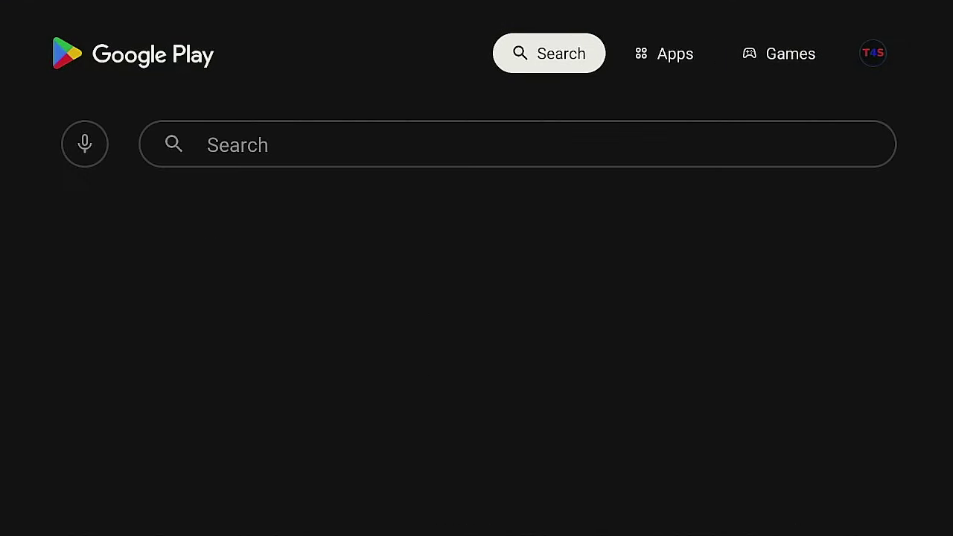
key("Down")
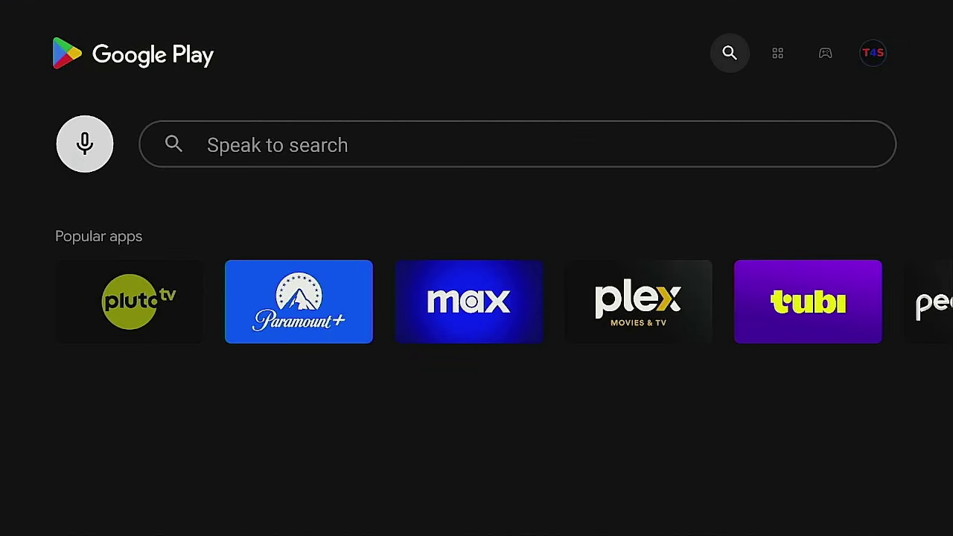
key("Right")
key("Right")
key("Right")
key("Right")
key("Right")
key("Right")
key("Right")
key("Right")
key("Right")
key("Right")
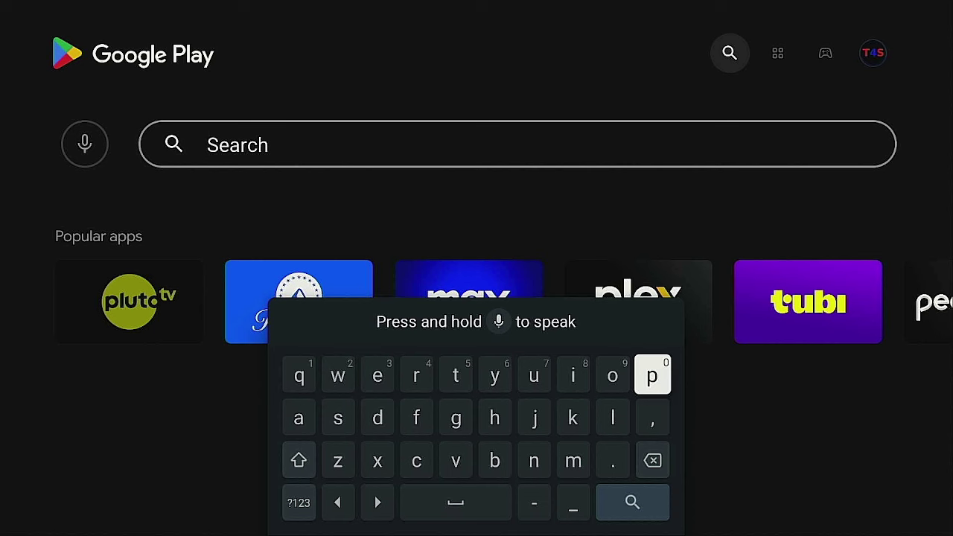
key("Return")
key("Left")
key("Left")
key("Left")
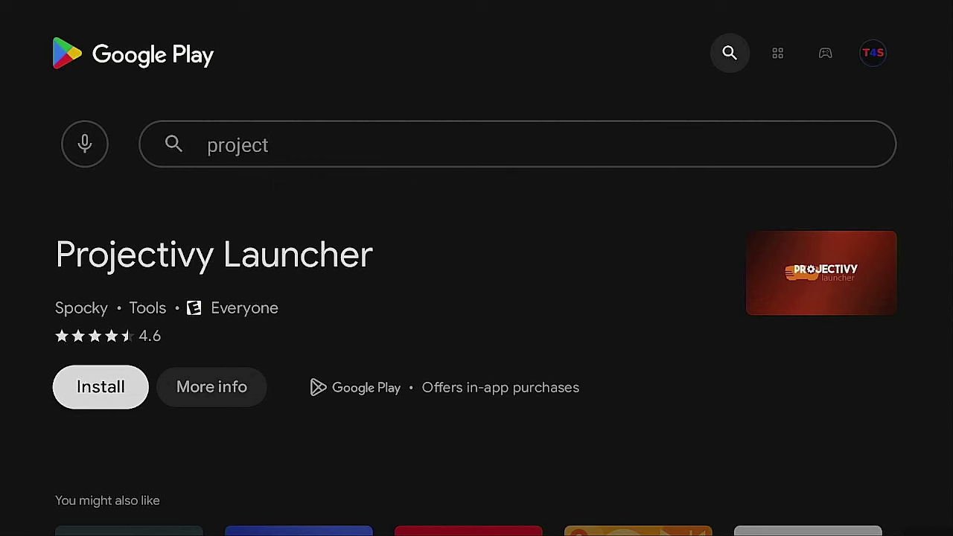
Install Projectivy Launcher and launch it
key("Down")
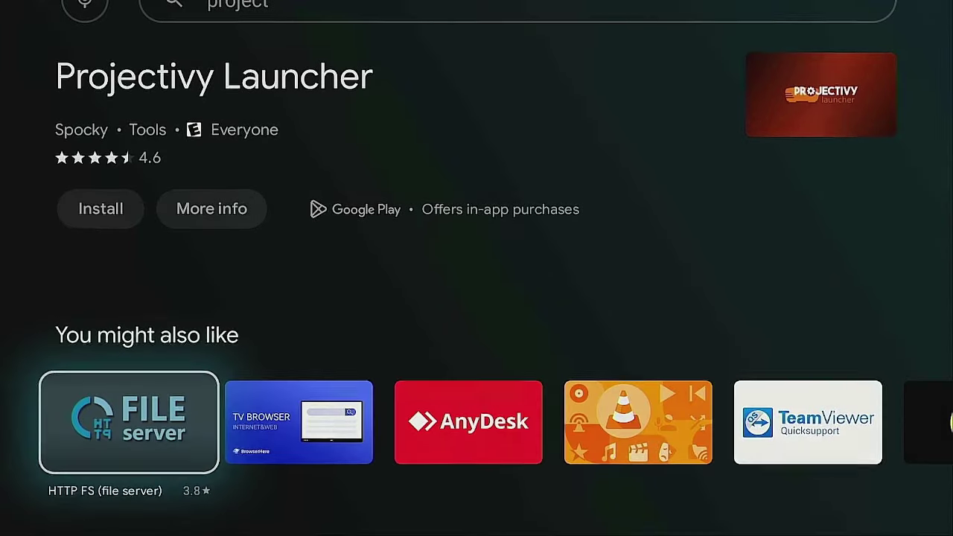
key("Up")
key("Return")
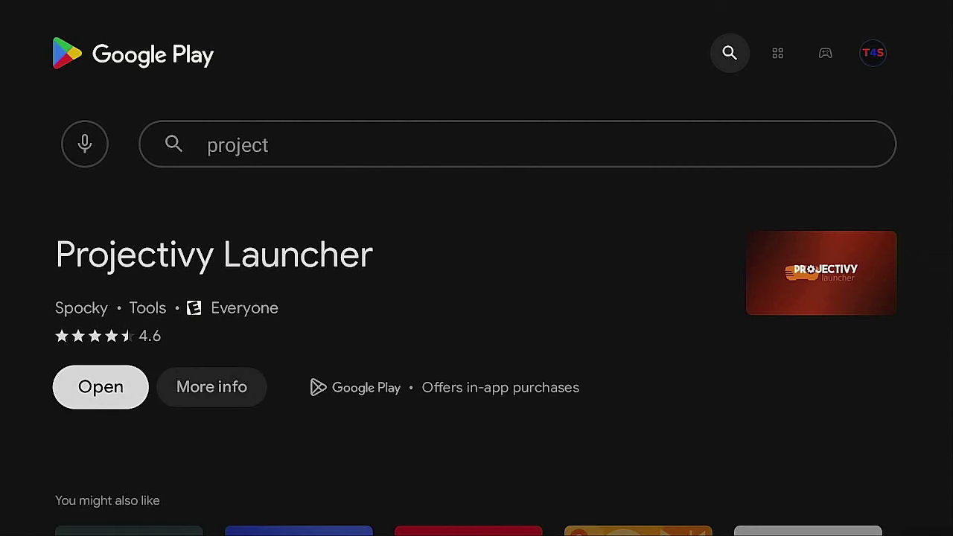
key("Return")
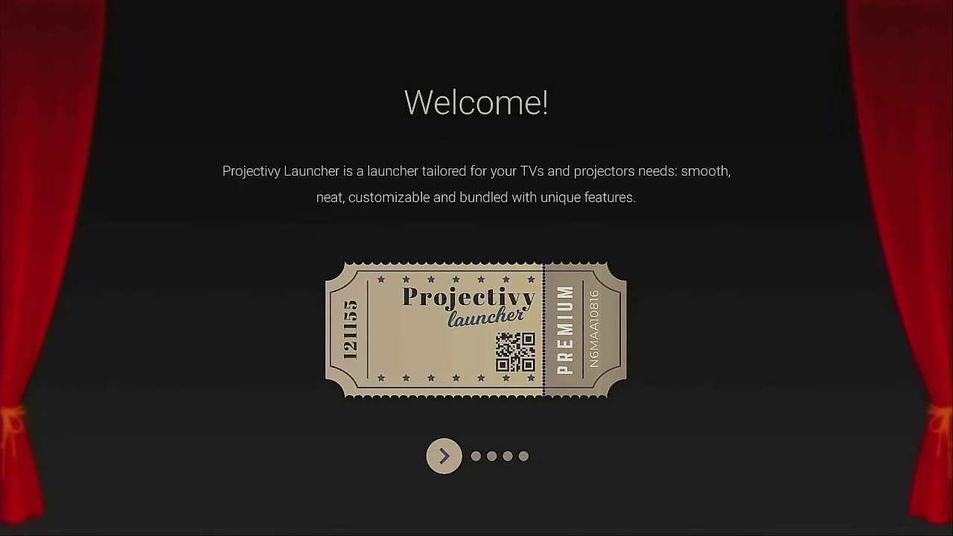
Page through the Projectivy Launcher intro screens to the permission requests
key("Return")
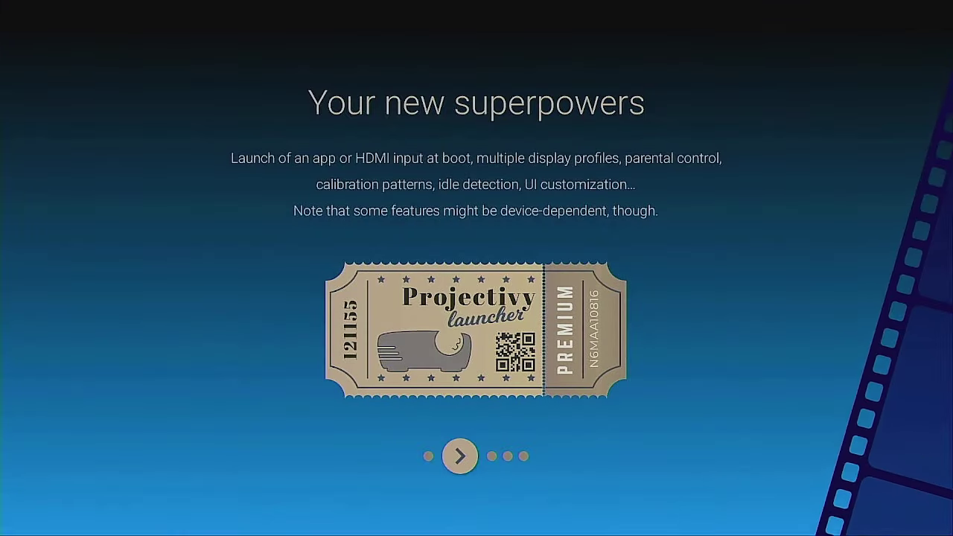
key("Return")
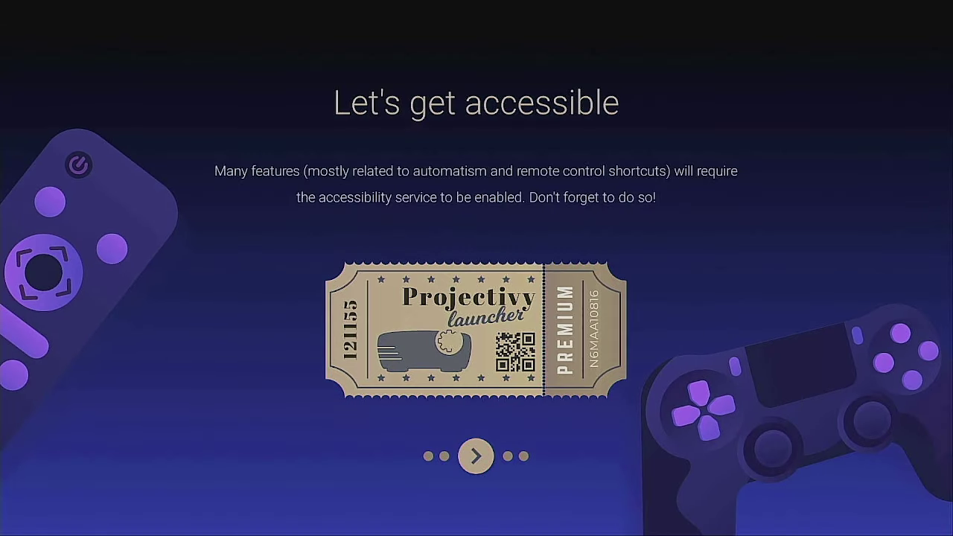
key("Return")
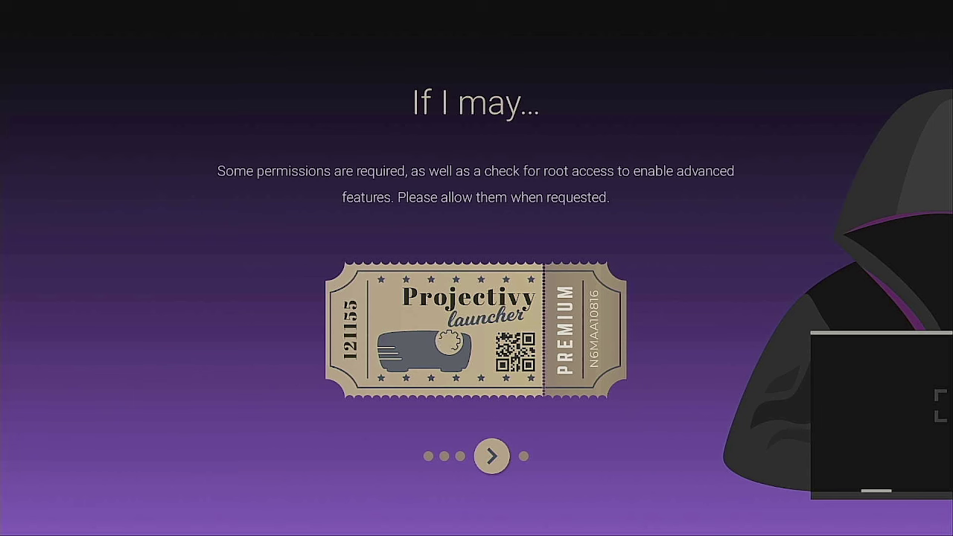
key("Return")
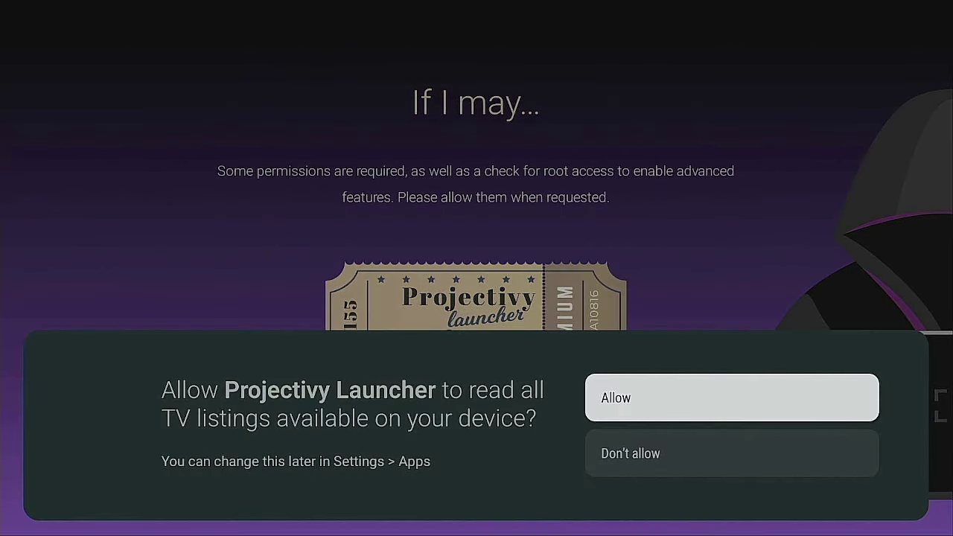
Allow TV listings access and anonymous usage data, then start the launcher
key("Return")
key("Return")
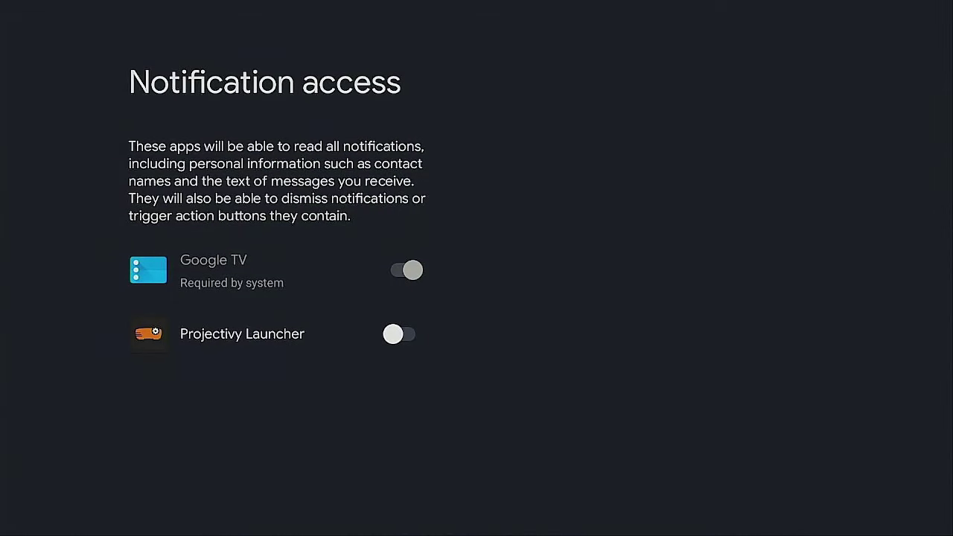
key("Escape")
key("Return")
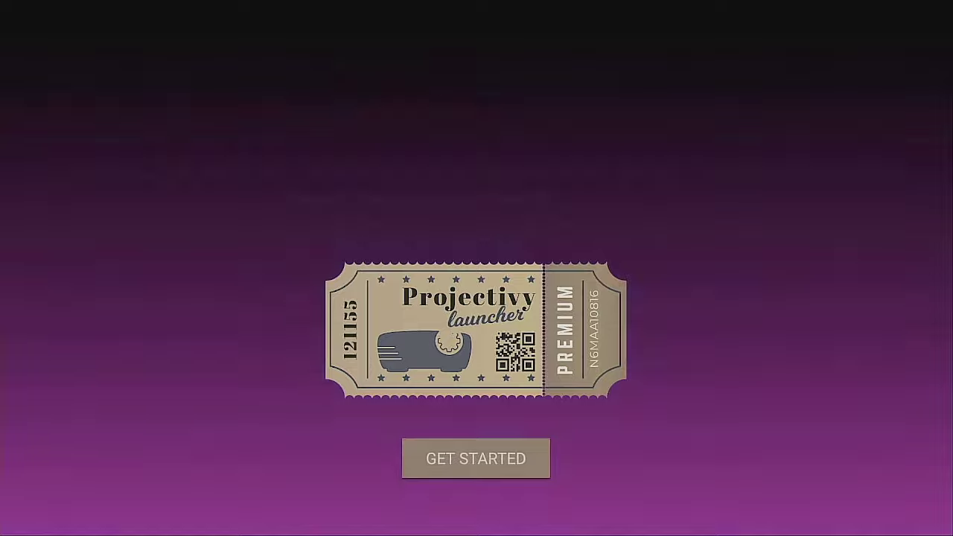
key("Return")
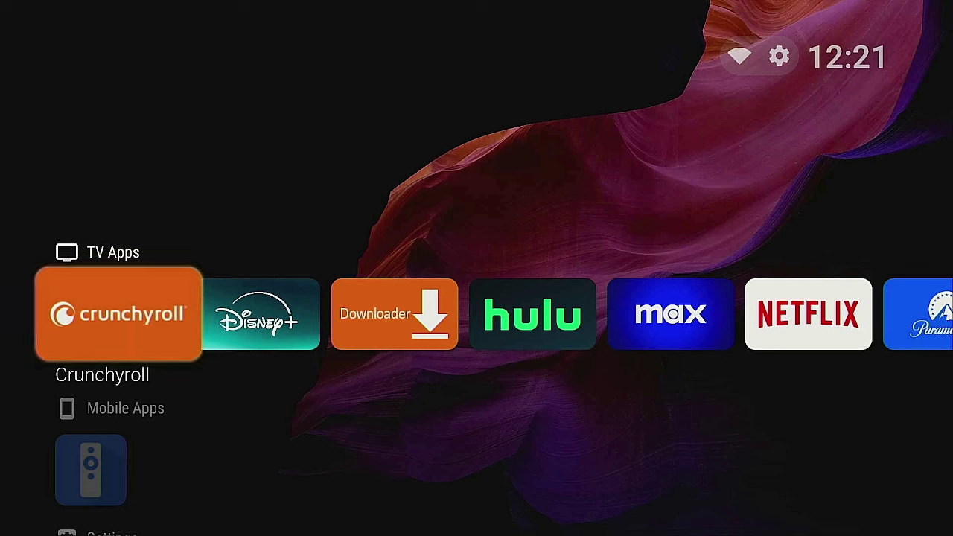
Browse the TV Apps, Mobile Apps and Settings rows, then bring up the side menu
key("Down")
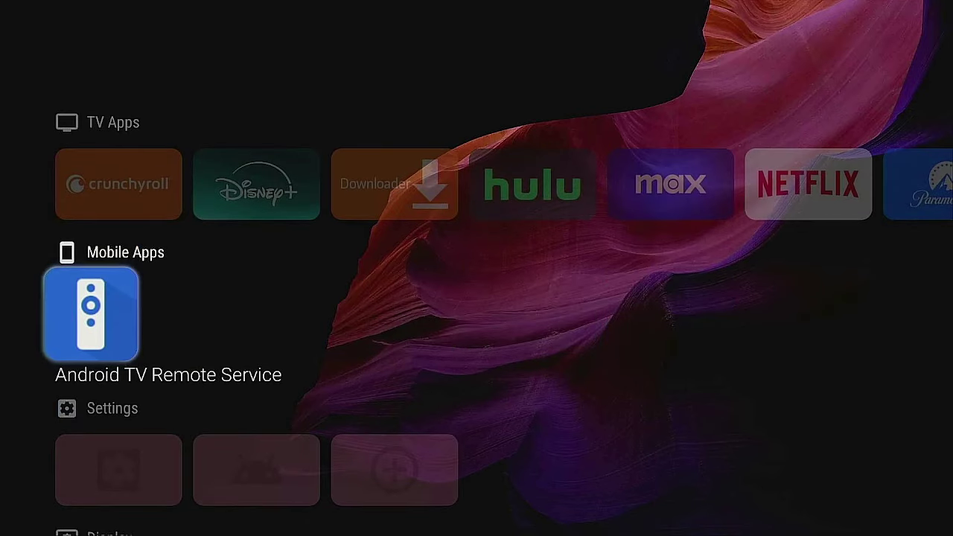
key("Down")
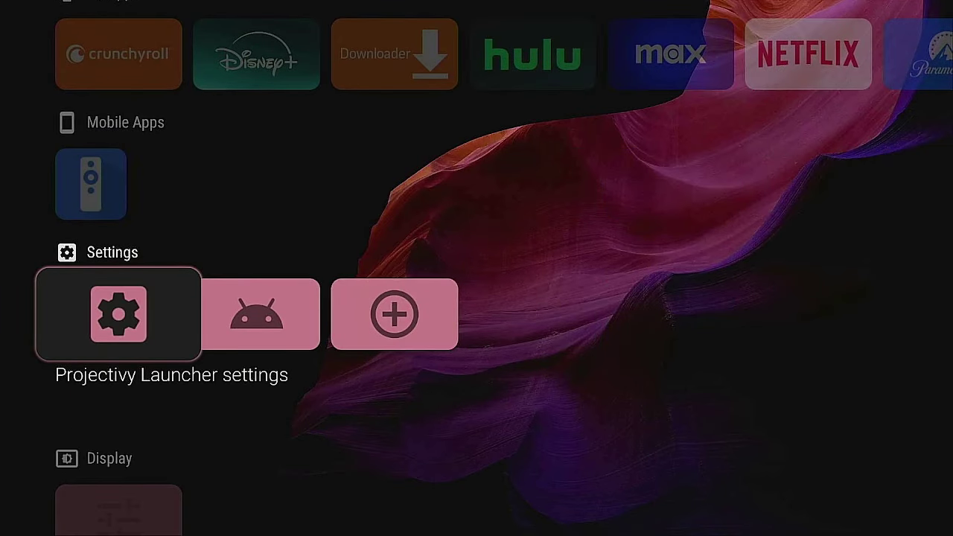
key("Up")
key("Up")
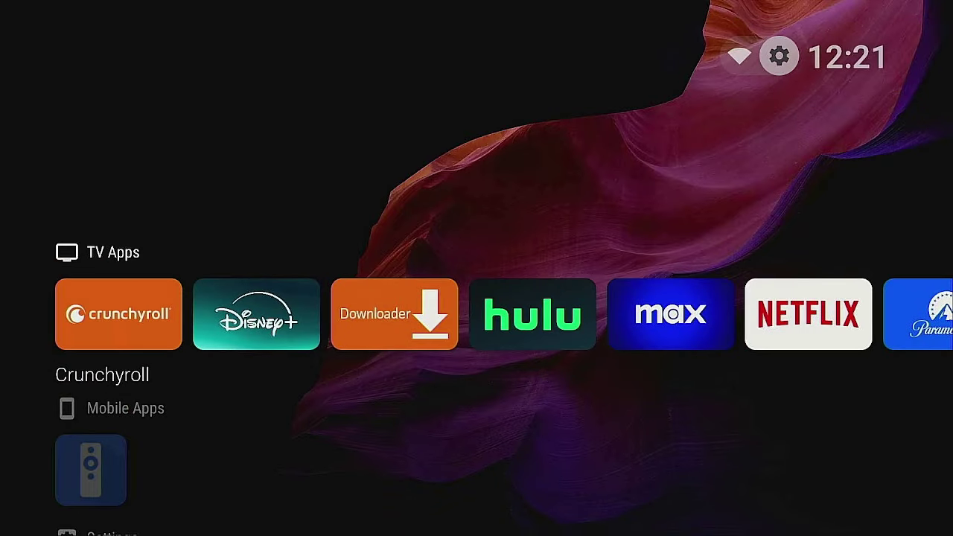
key("Return")
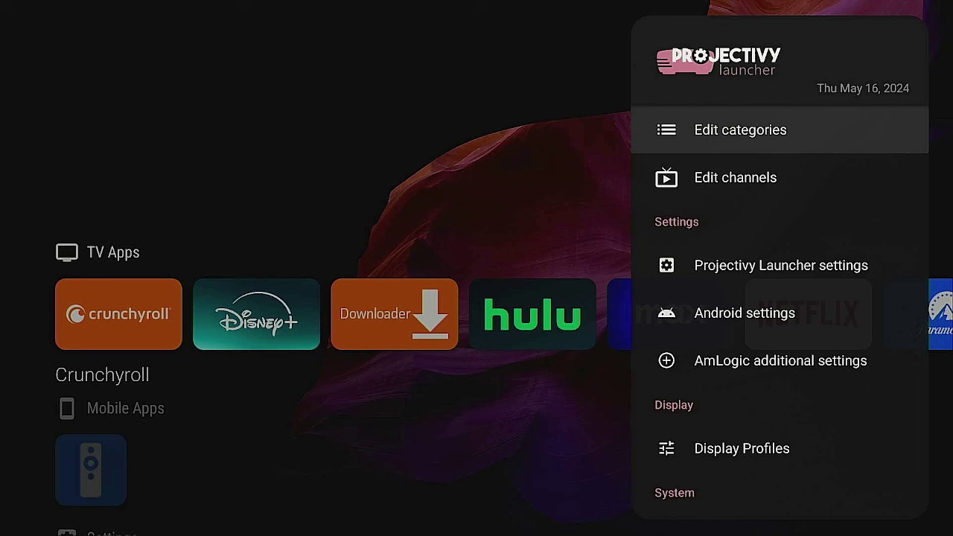
Create a new category titled 'Movies' in the category editor
key("Return")
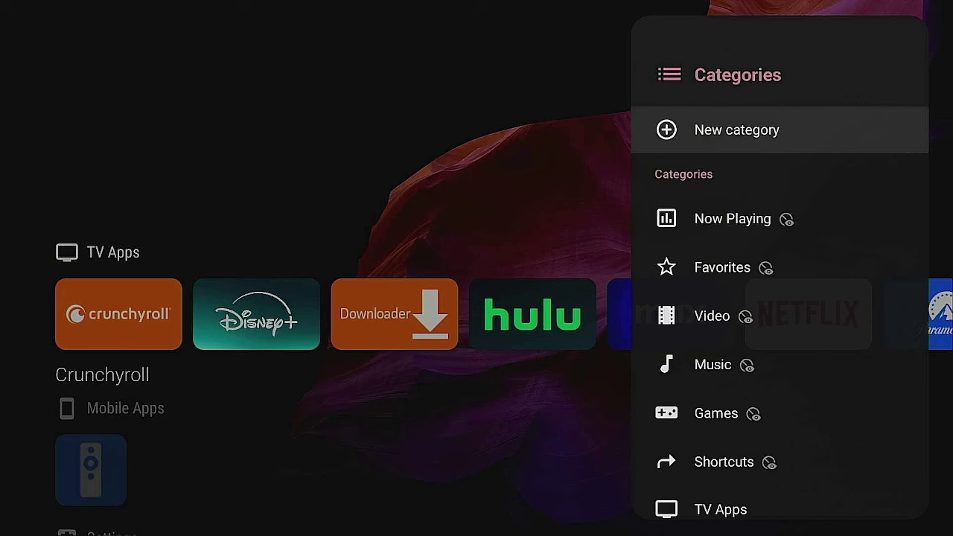
key("Down")
key("Down")
key("Down")
key("Down")
key("Down")
key("Down")
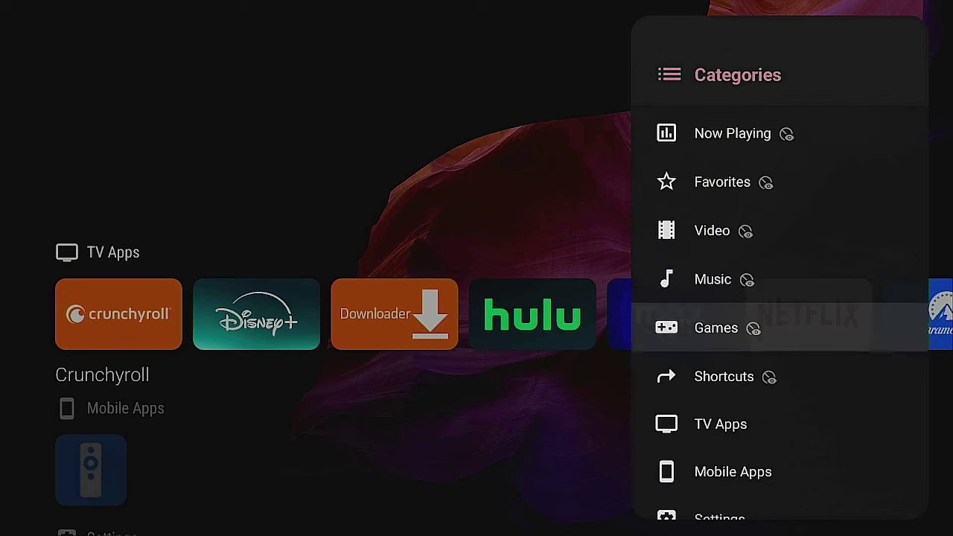
key("Down")
key("Down")
key("Down")
key("Down")
key("Down")
key("Down")
key("Up")
key("Up")
key("Up")
key("Up")
key("Up")
key("Up")
key("Up")
key("Up")
key("Up")
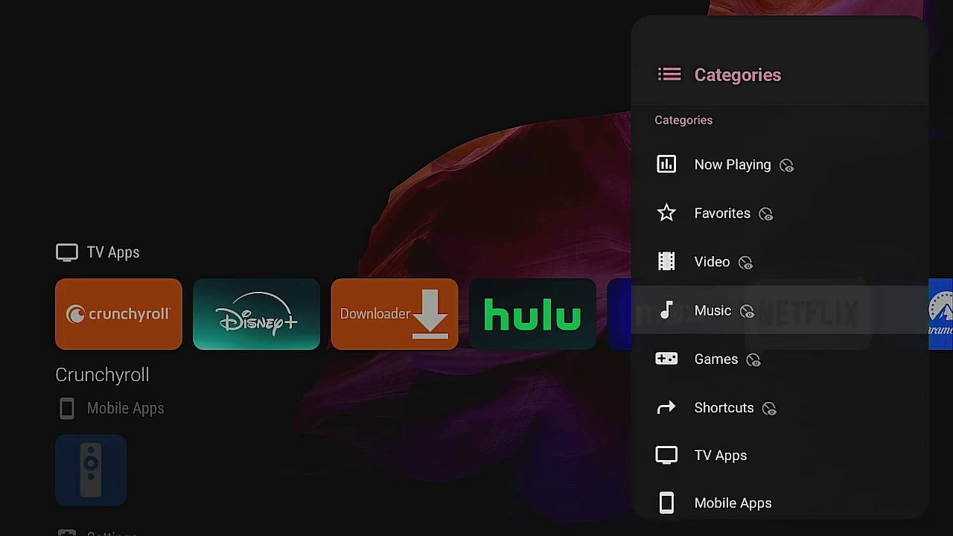
key("Up")
key("Up")
key("Up")
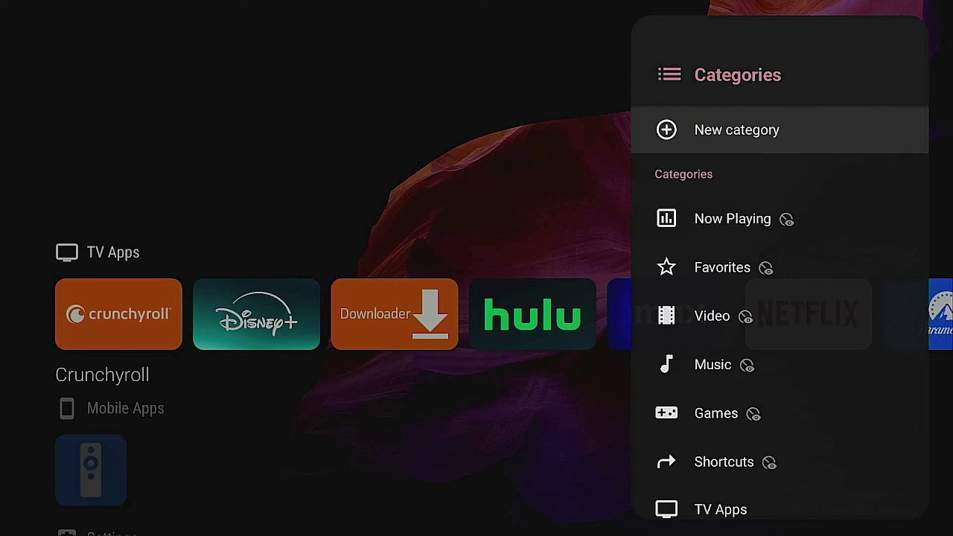
key("Return")
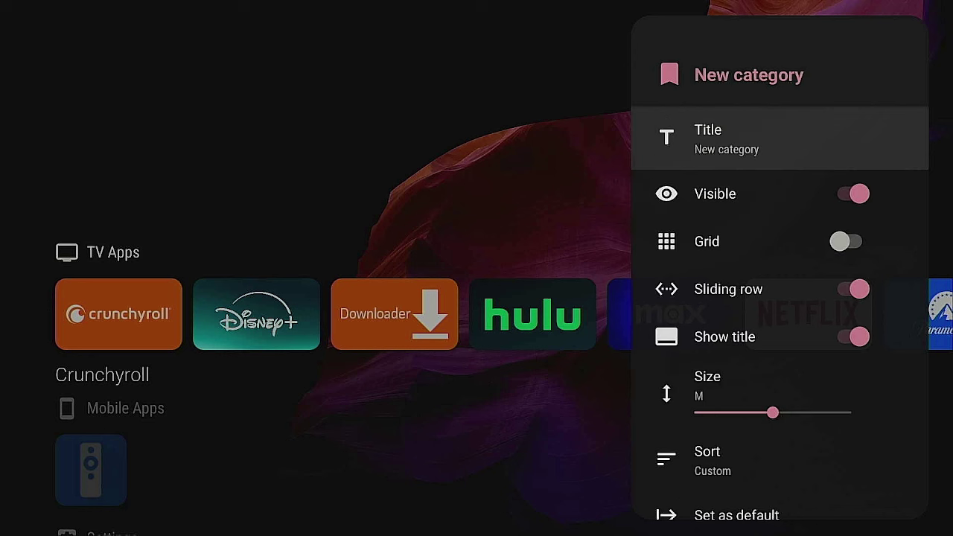
key("Return")
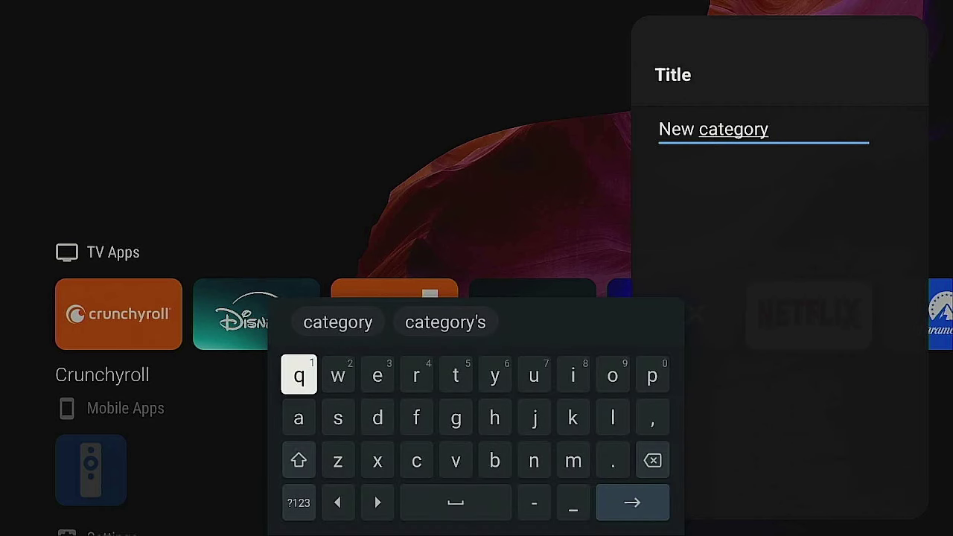
type("Movies")
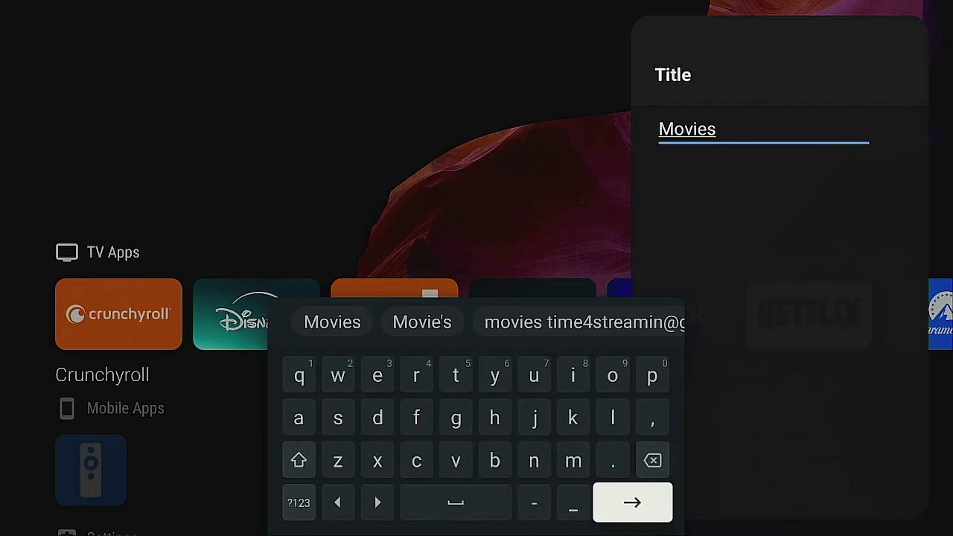
key("Return")
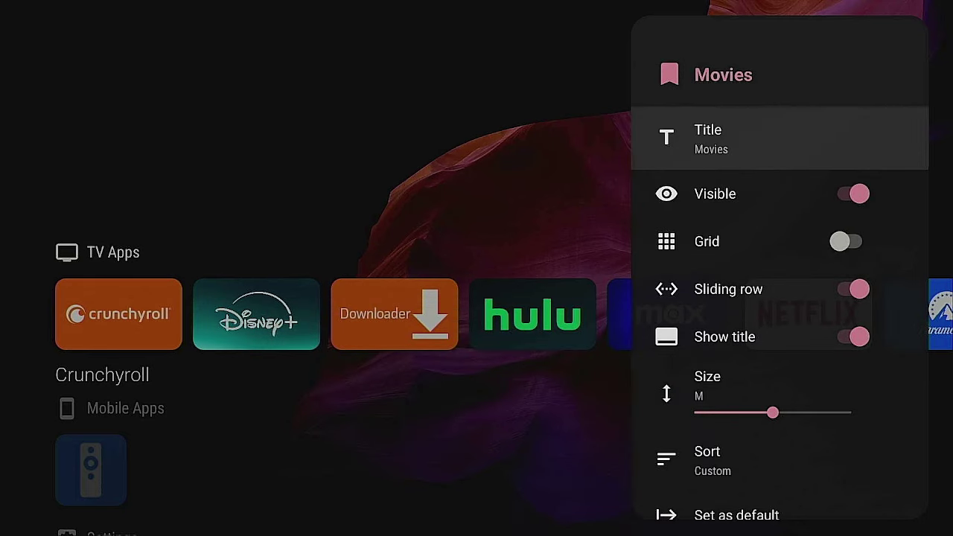
key("Escape")
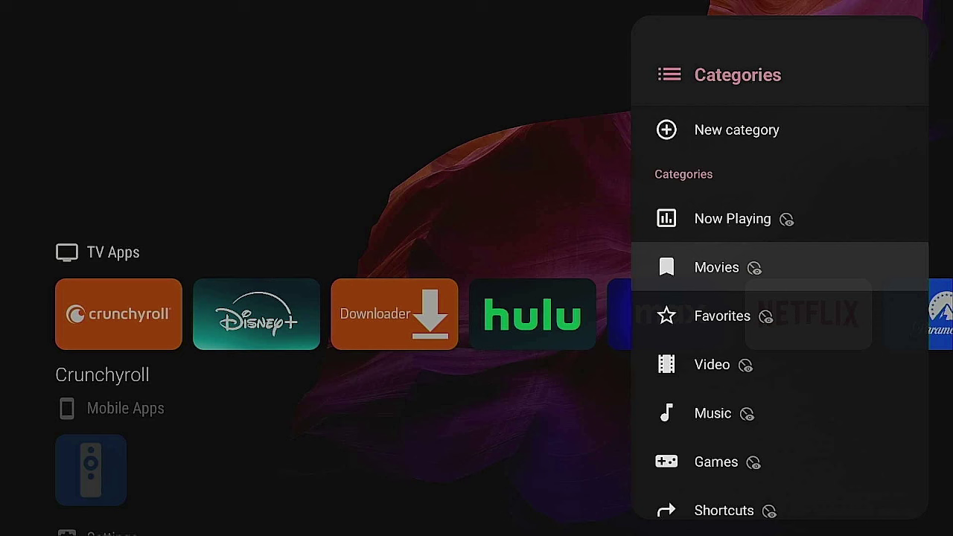
Toggle Tubi on in the Movies category's app list and back out to the main menu
key("Return")
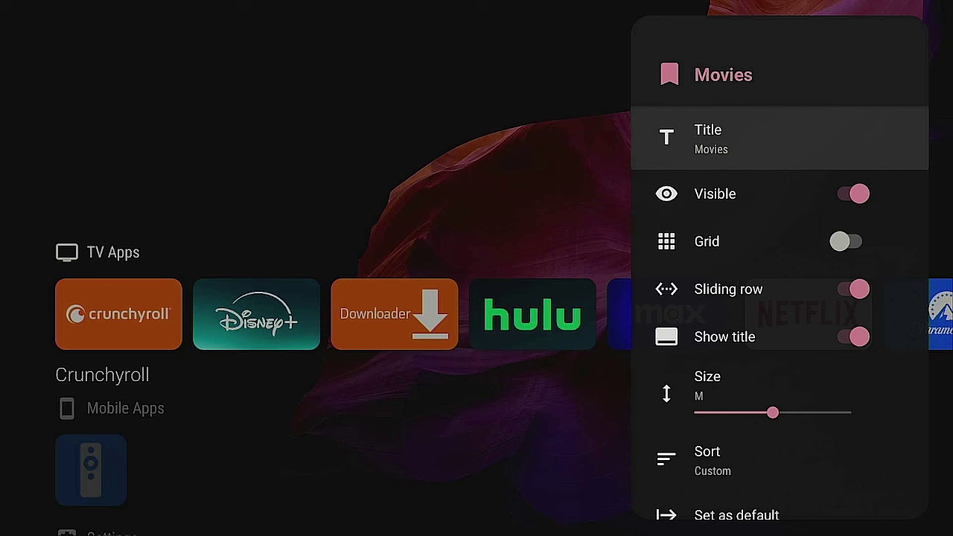
key("Down")
key("Down")
key("Down")
key("Down")
key("Down")
key("Down")
key("Down")
key("Down")
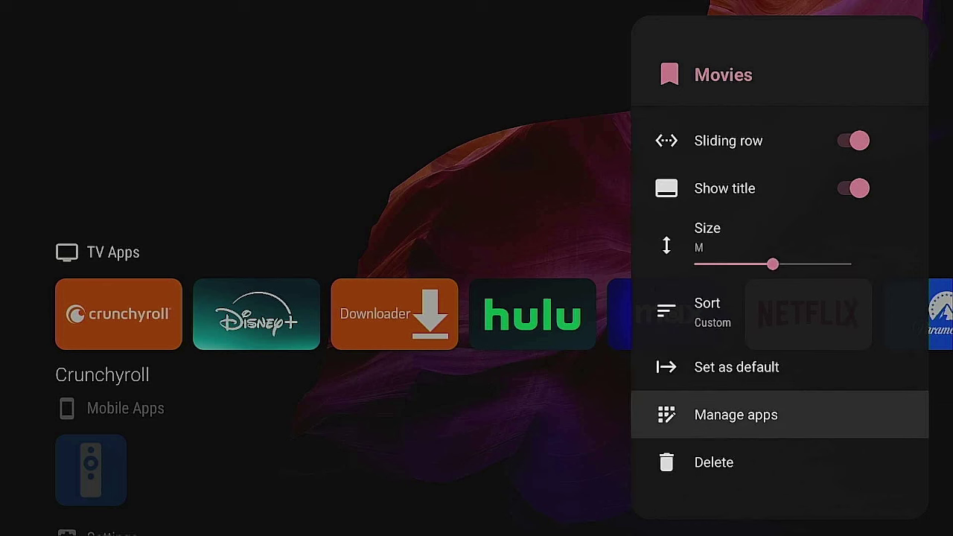
key("Return")
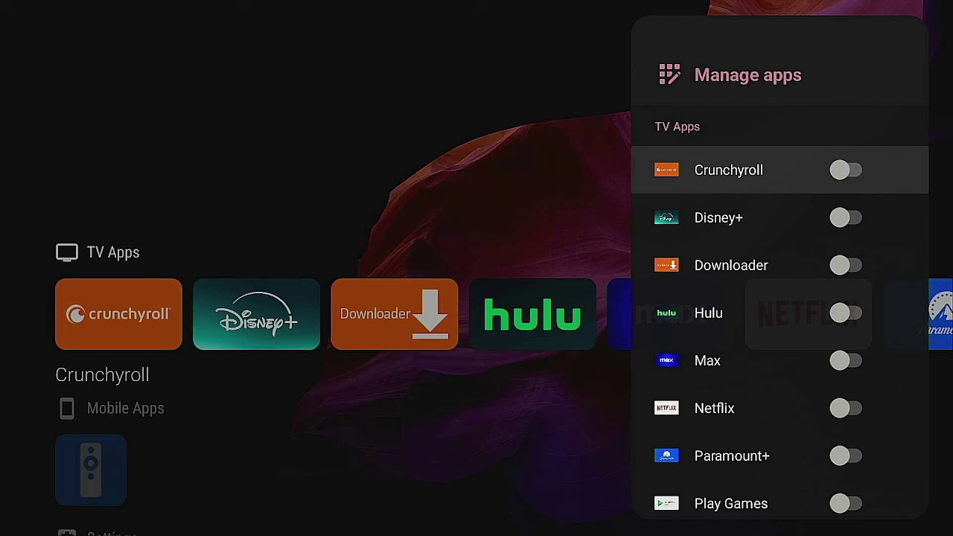
key("Down")
key("Down")
key("Down")
key("Down")
key("Down")
key("Down")
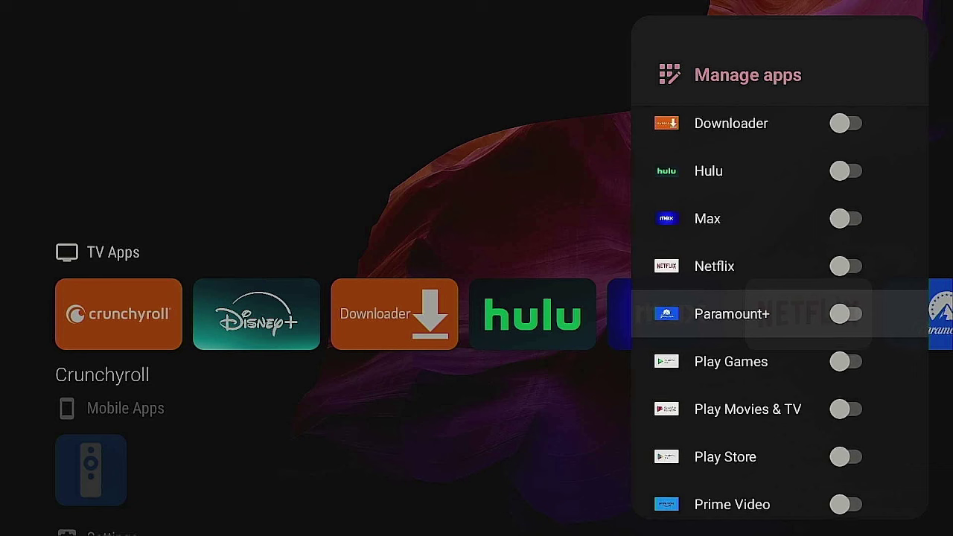
key("Down")
key("Down")
key("Down")
key("Down")
key("Down")
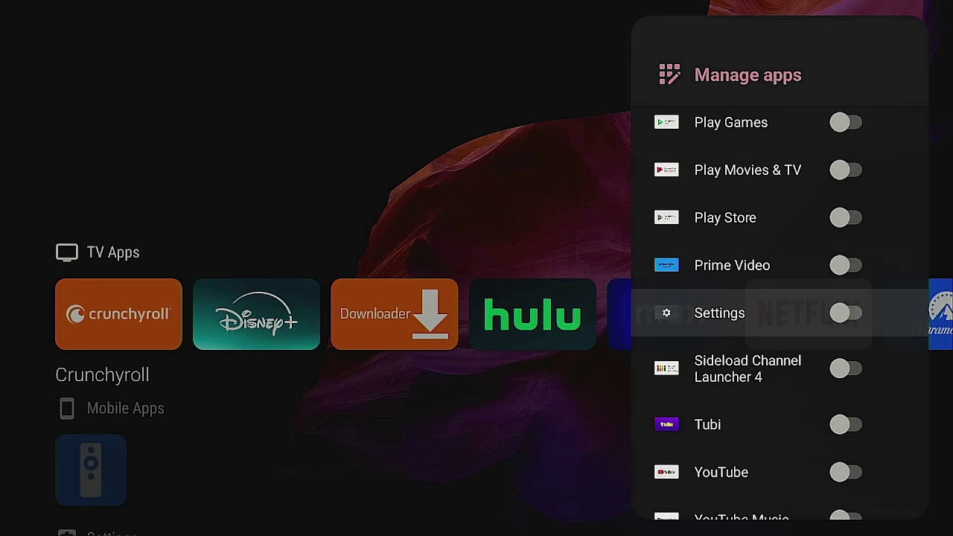
key("Down")
key("Down")
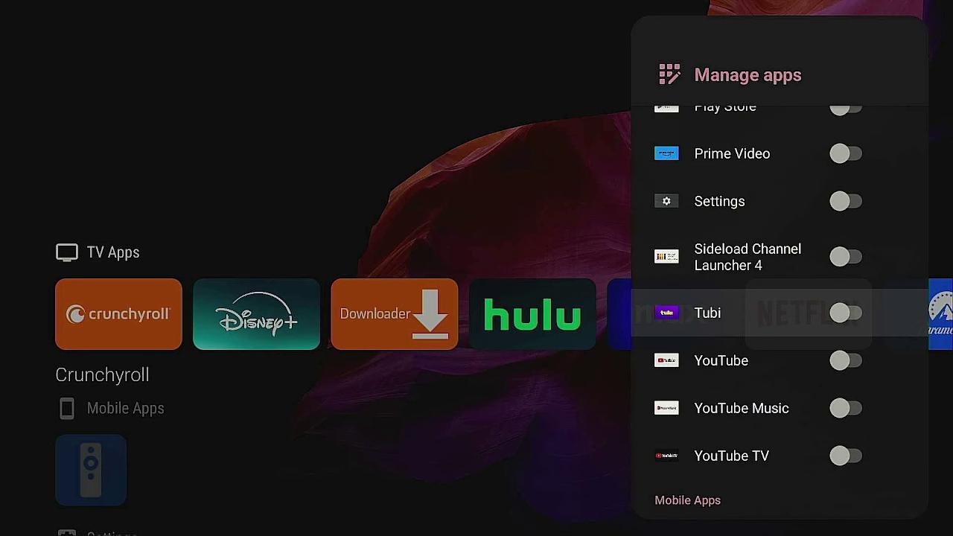
key("Return")
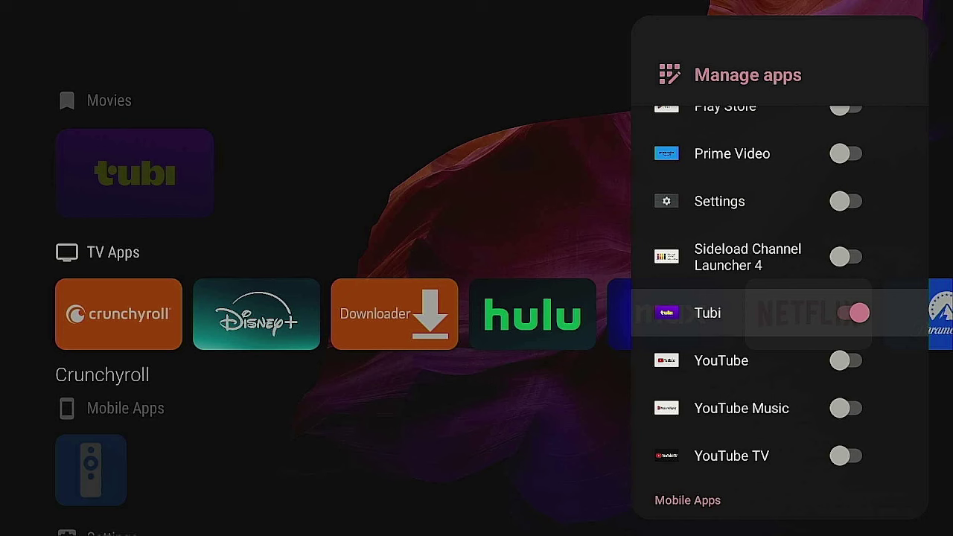
key("Escape")
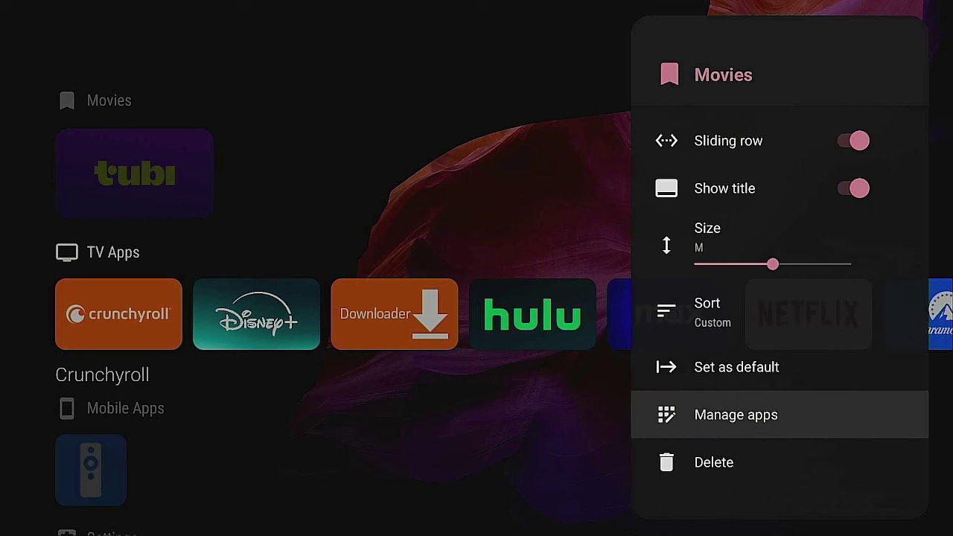
key("Escape")
key("Escape")
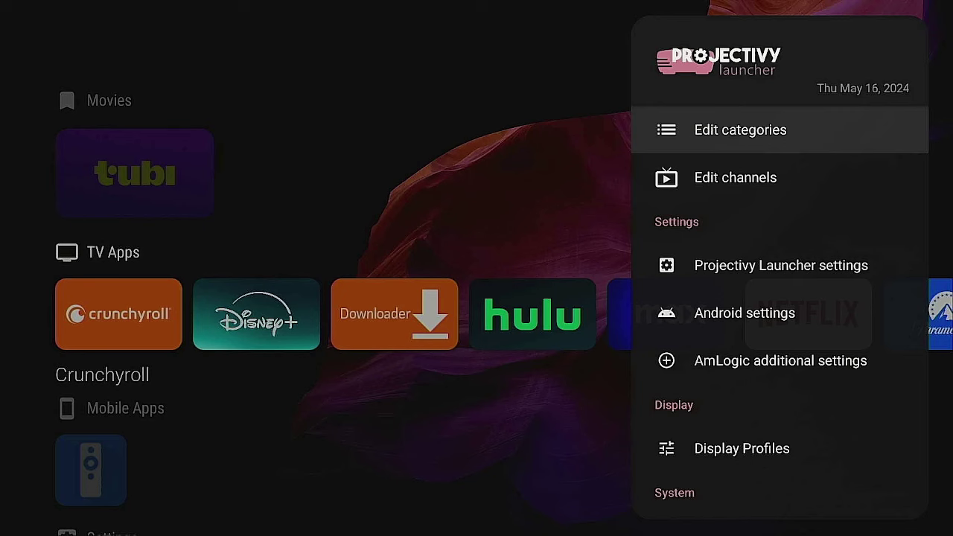
key("Escape")
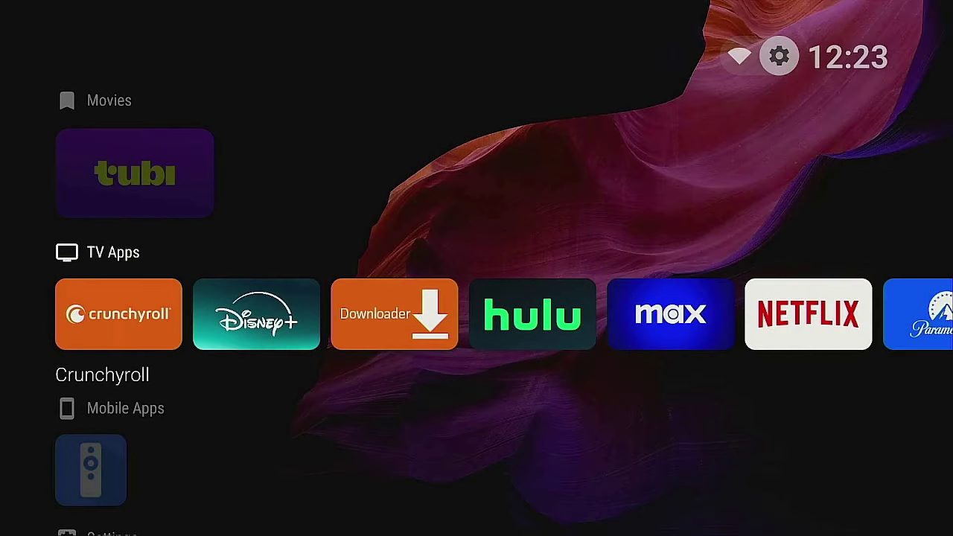
Move focus to the Tubi tile in the Movies row and bring up the settings panel
key("Down")
key("Up")
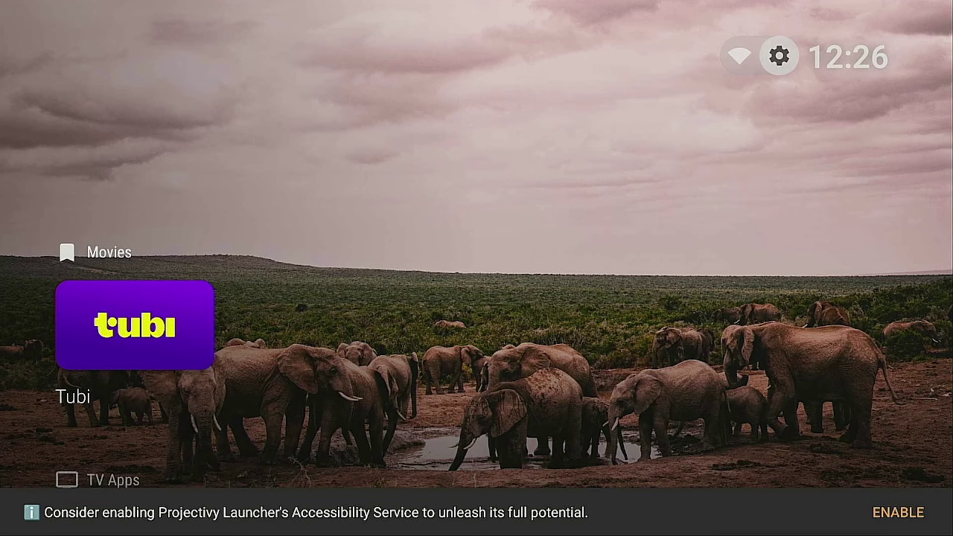
key("Return")
Go to the launcher's Appearance > Wallpaper settings
key("Down")
key("Down")
key("Down")
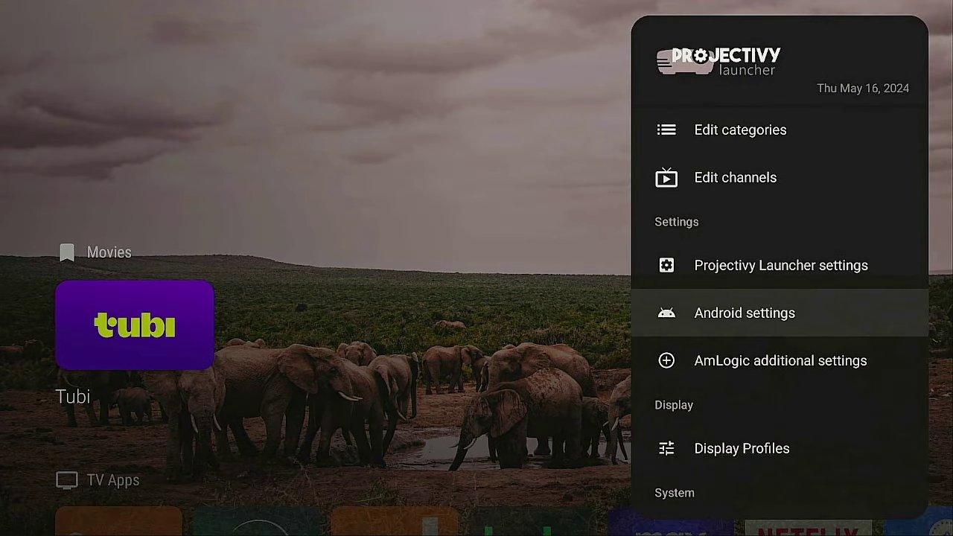
key("Up")
key("Return")
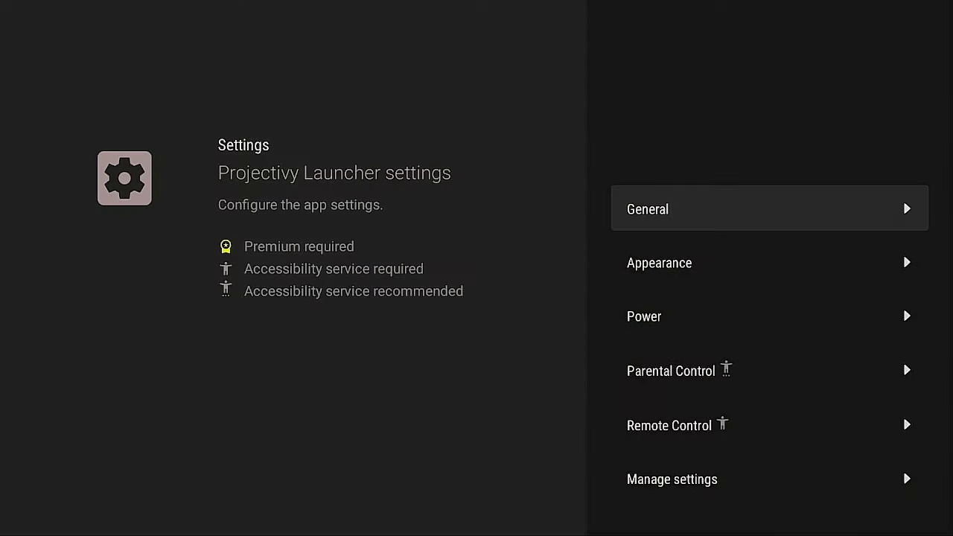
key("Down")
key("Down")
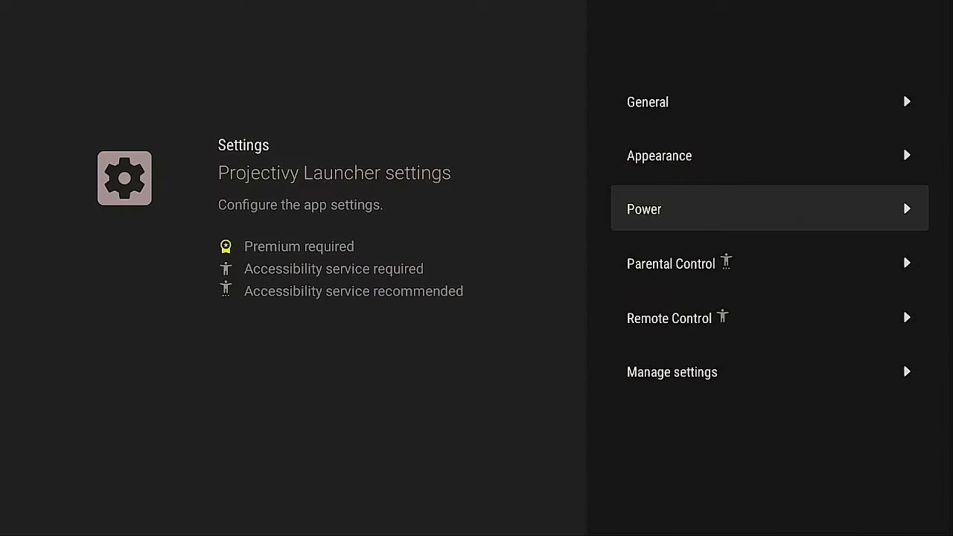
key("Up")
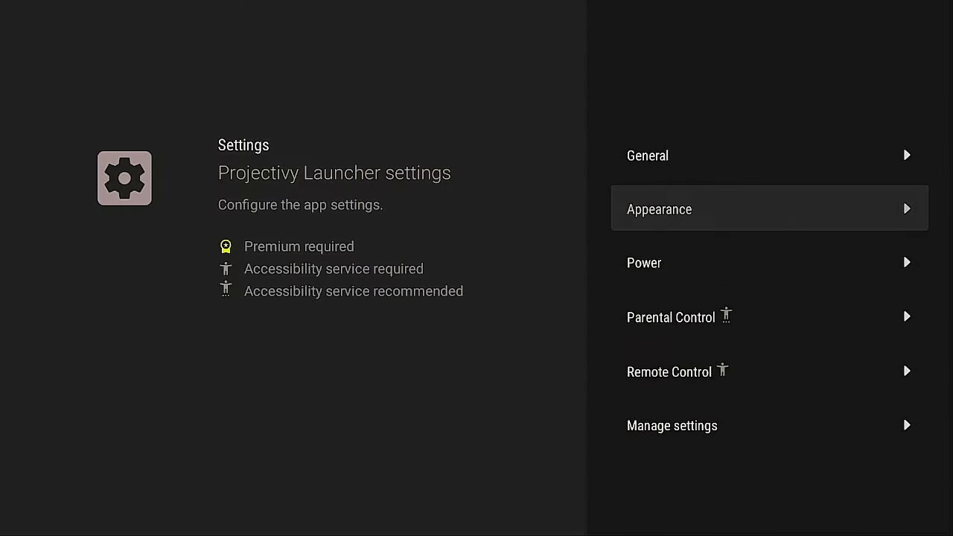
key("Return")
key("Down")
key("Down")
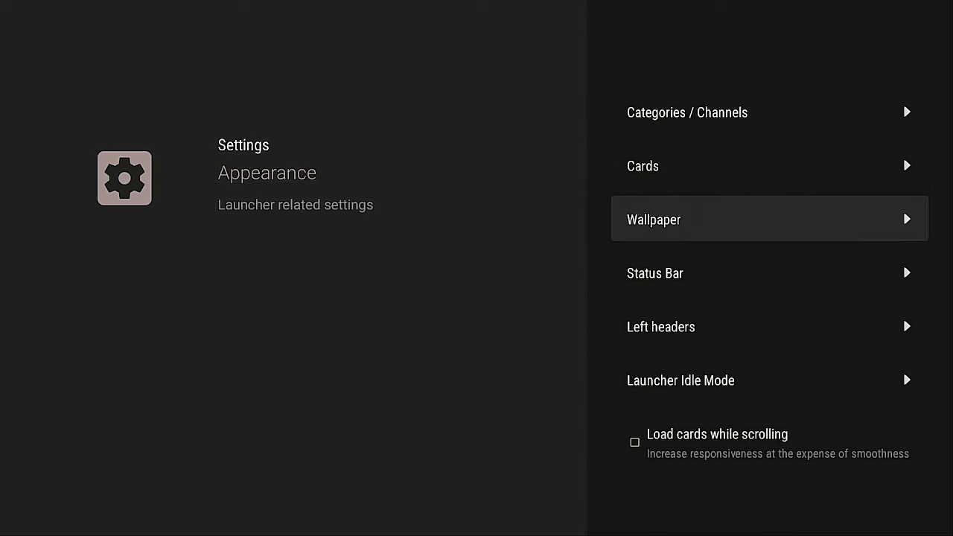
key("Return")
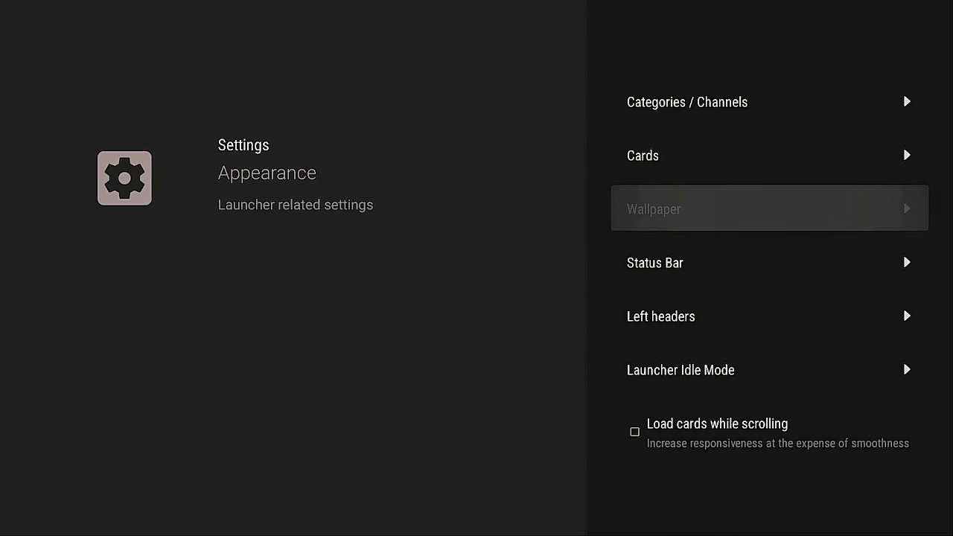
Set the launcher wallpaper source to Reddit
key("Return")
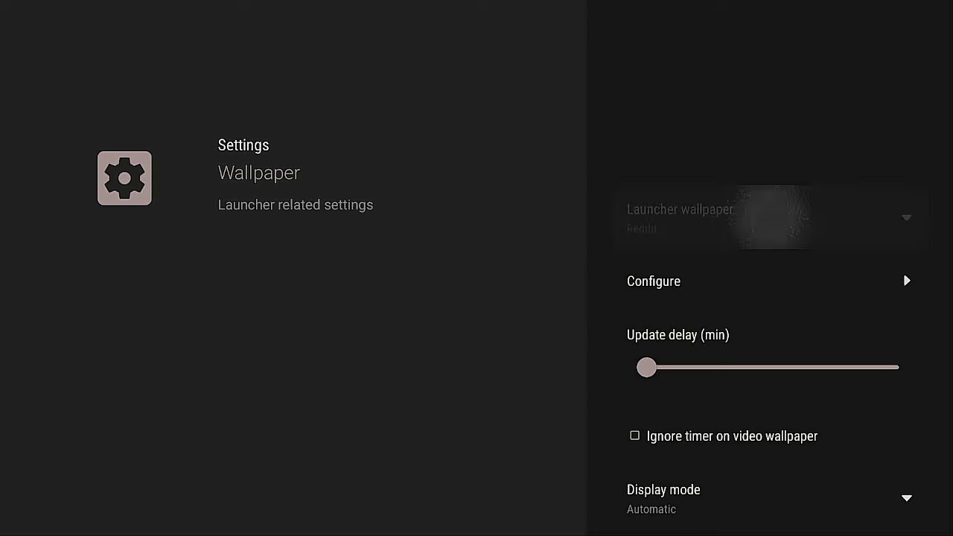
key("Down")
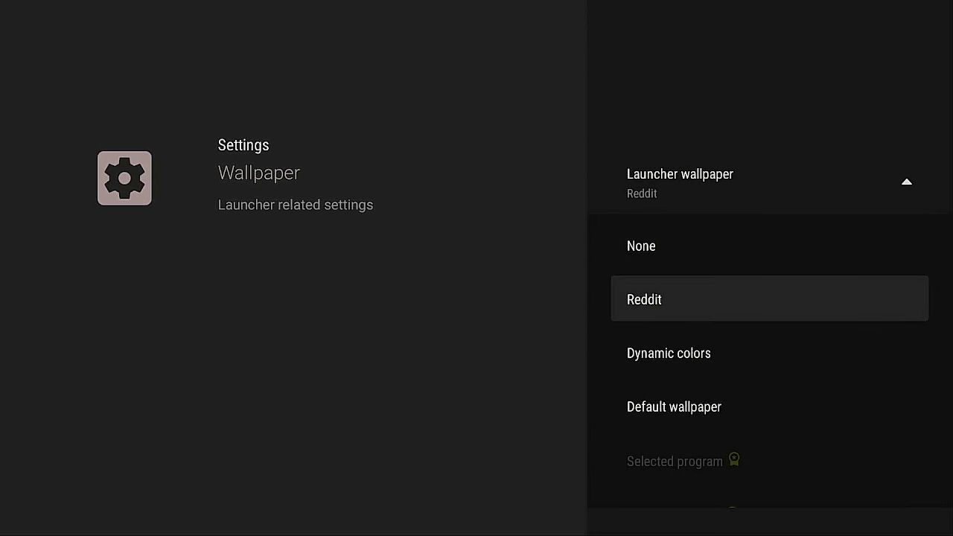
key("Return")
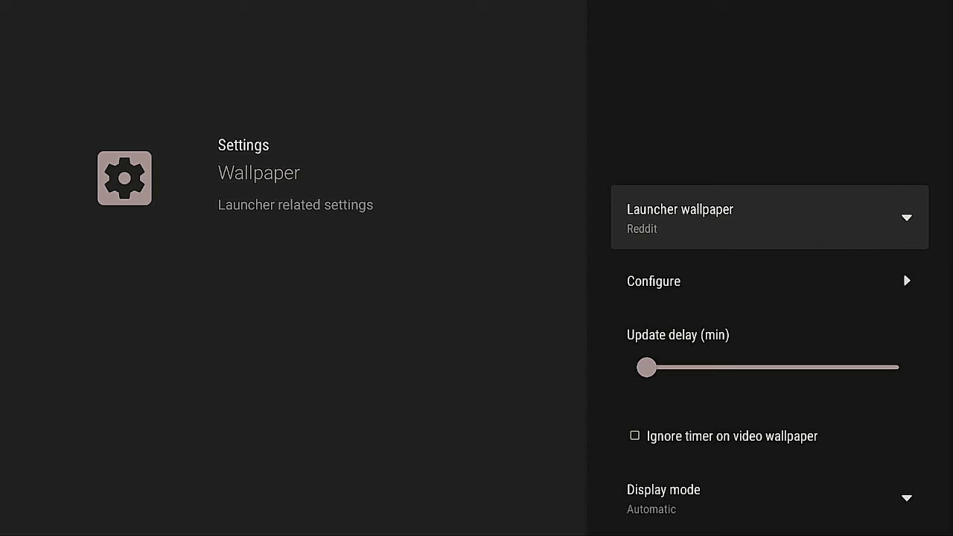
key("Down")
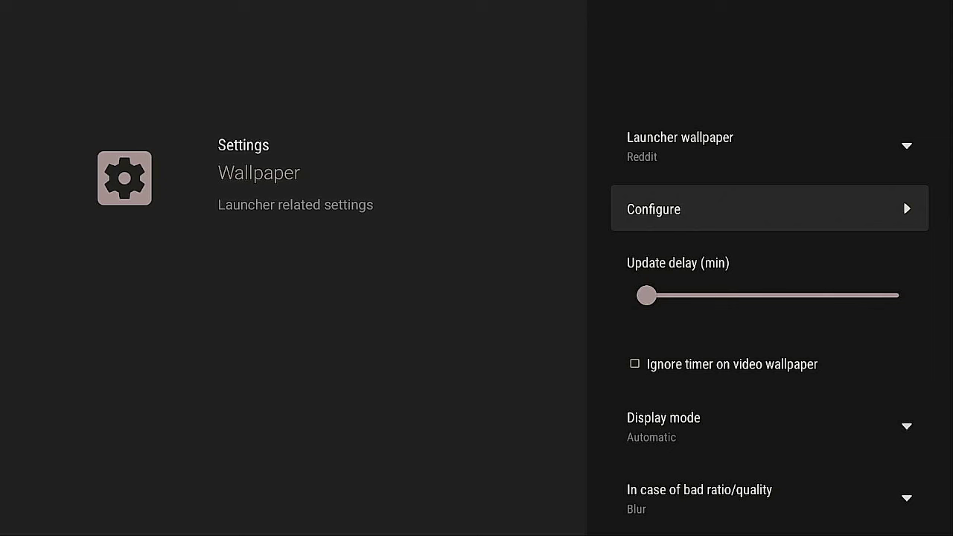
Choose Car as the Reddit wallpaper subreddit and return to the main settings list
key("Return")
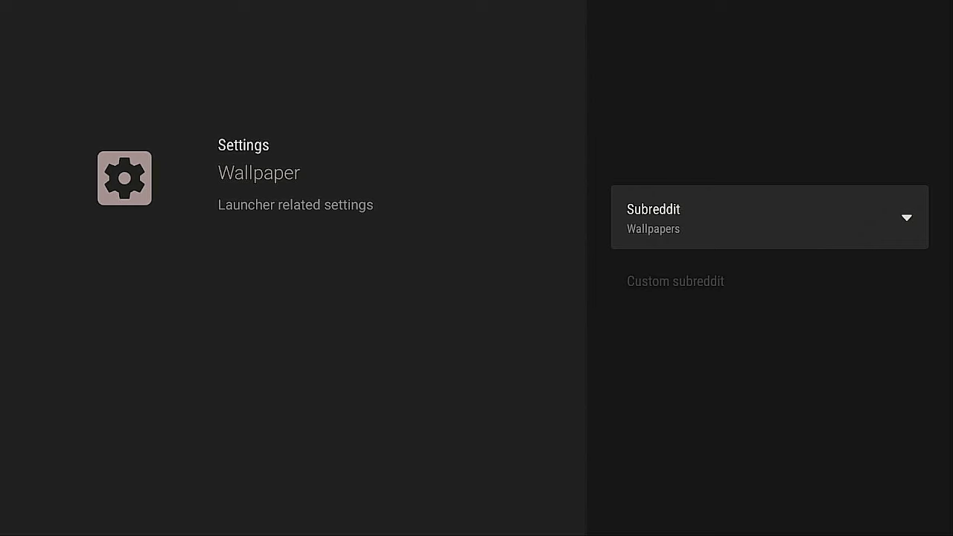
key("Return")
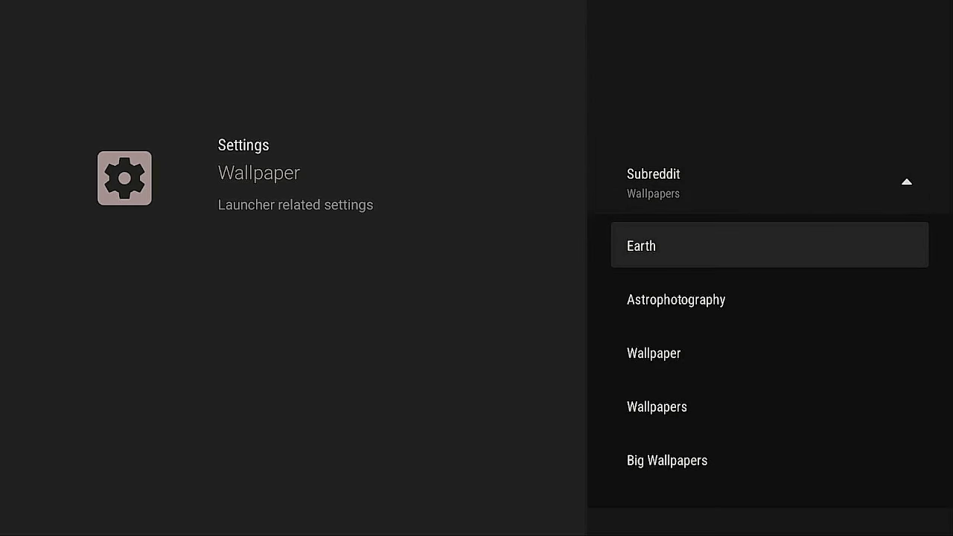
key("Down")
key("Down")
key("Down")
key("Down")
key("Down")
key("Down")
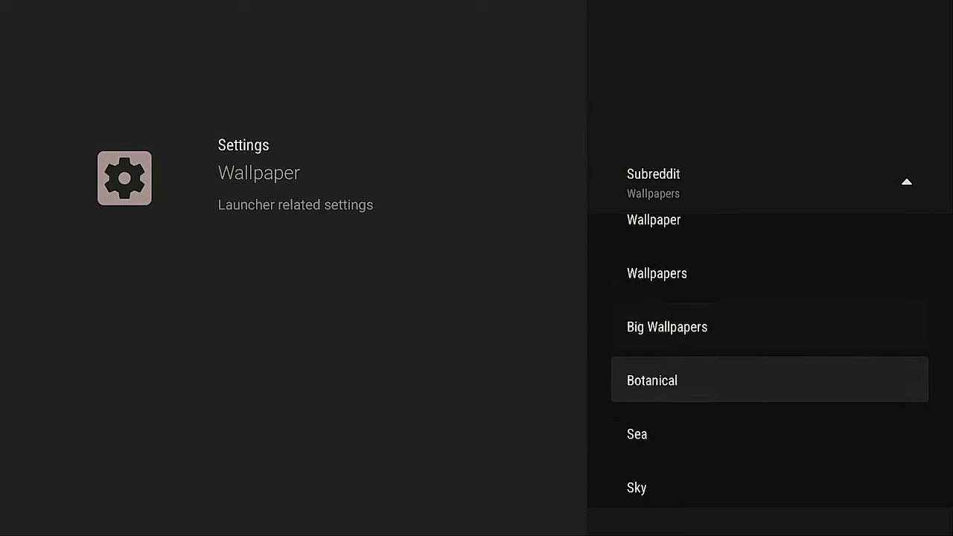
key("Down")
key("Down")
key("Down")
key("Down")
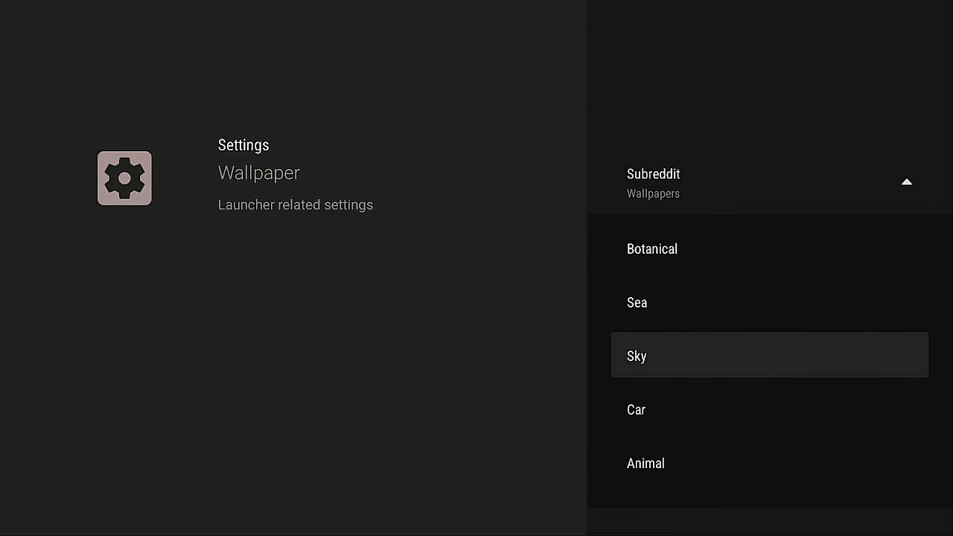
key("Down")
key("Down")
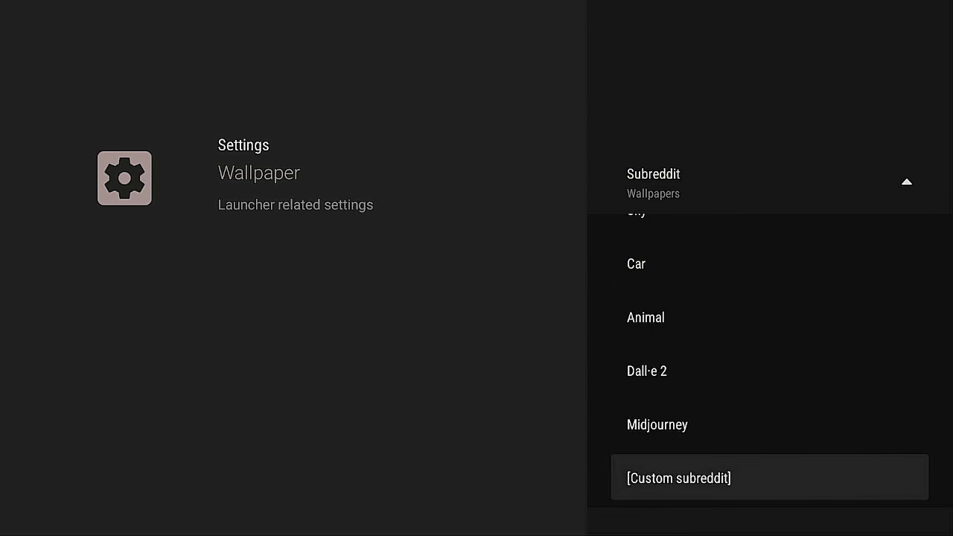
key("Up")
key("Up")
key("Up")
key("Up")
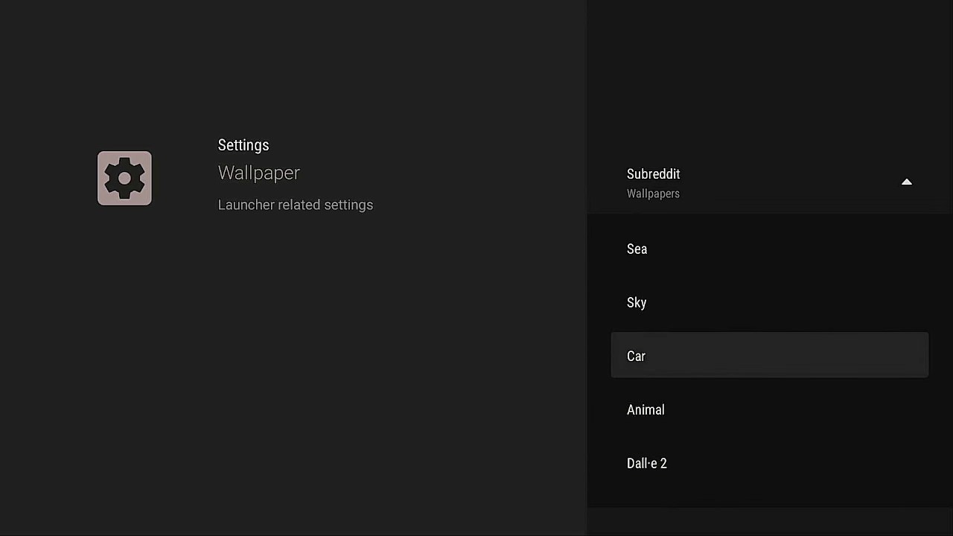
key("Return")
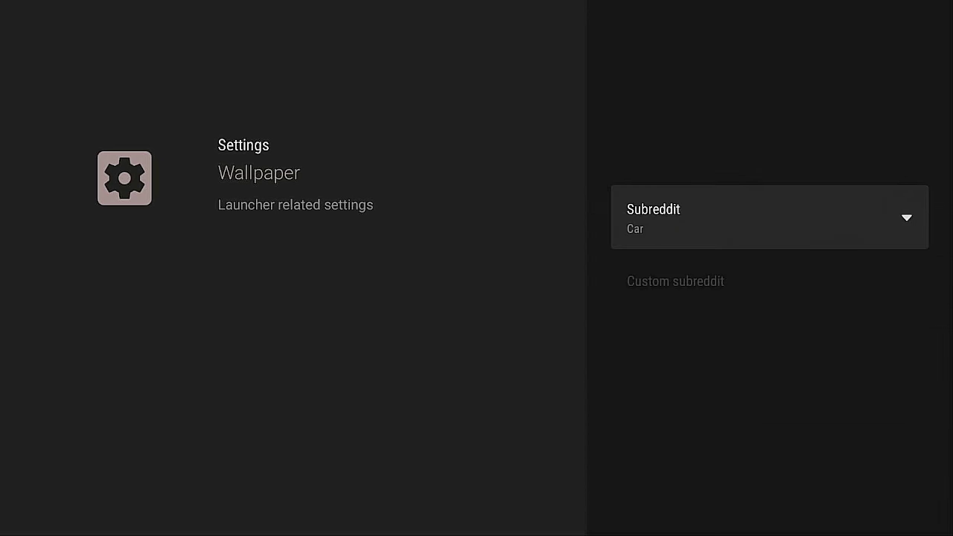
key("Return")
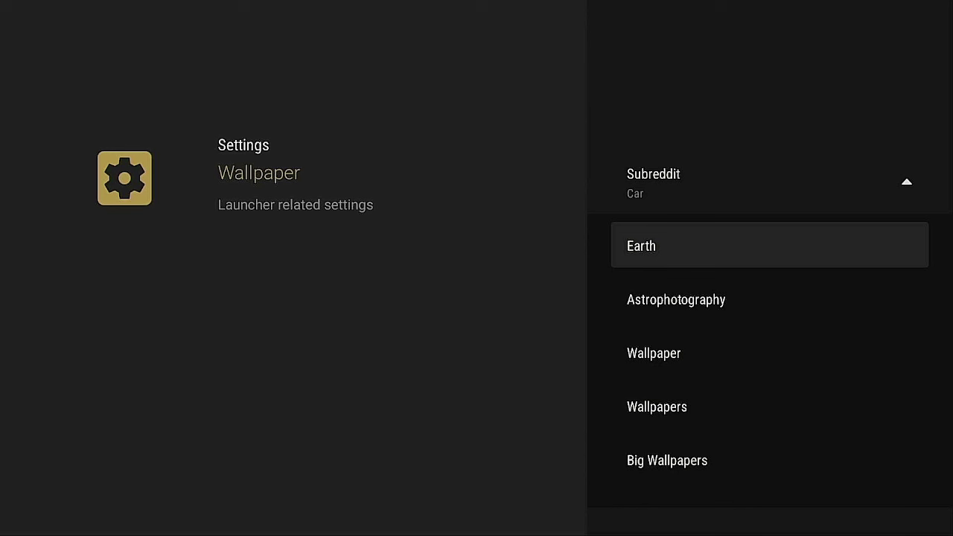
key("Escape")
key("Escape")
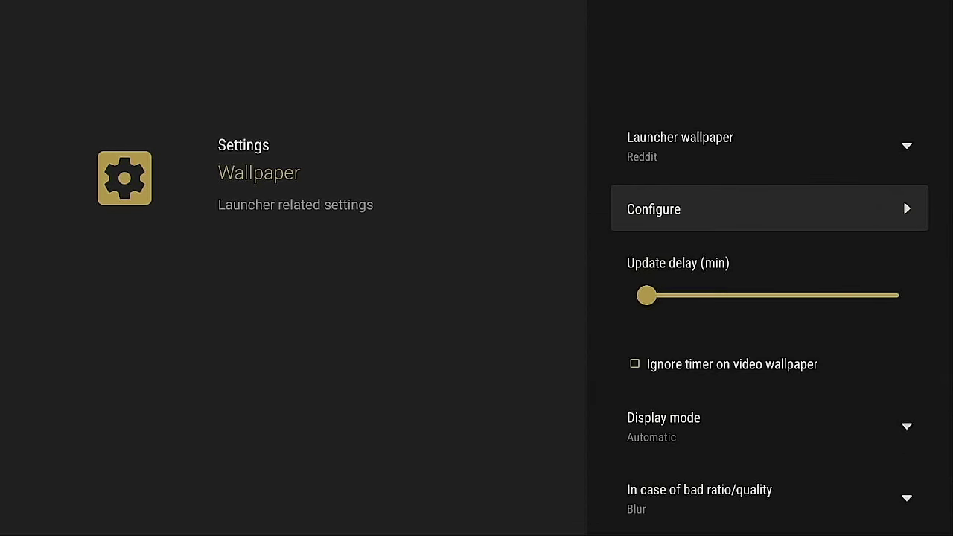
key("Escape")
key("Escape")
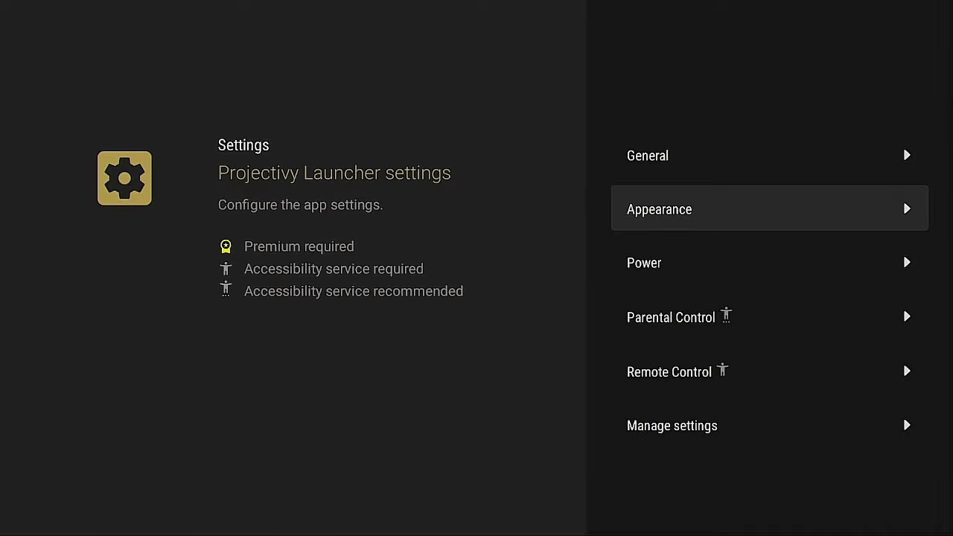
key("Escape")
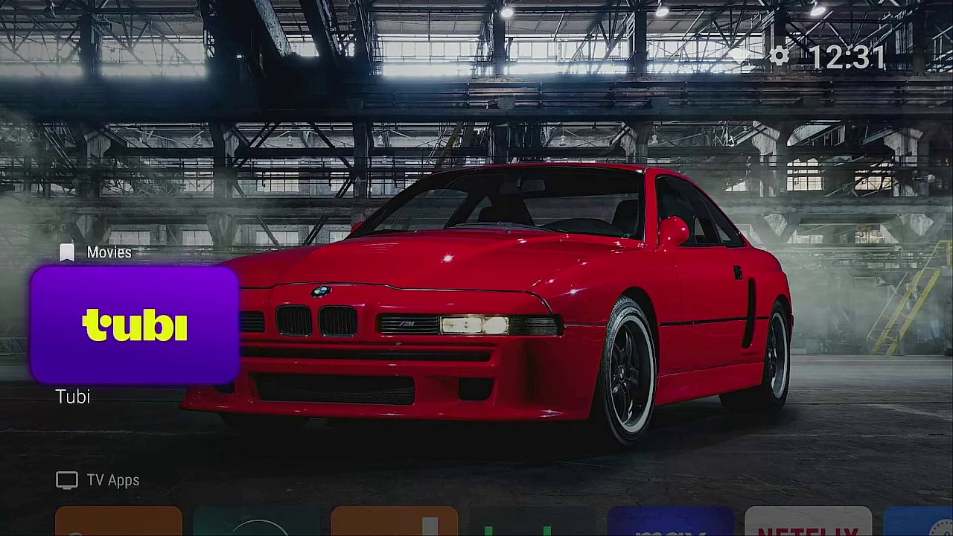
Return to the Google TV home screen after checking the car wallpaper
key("Home")
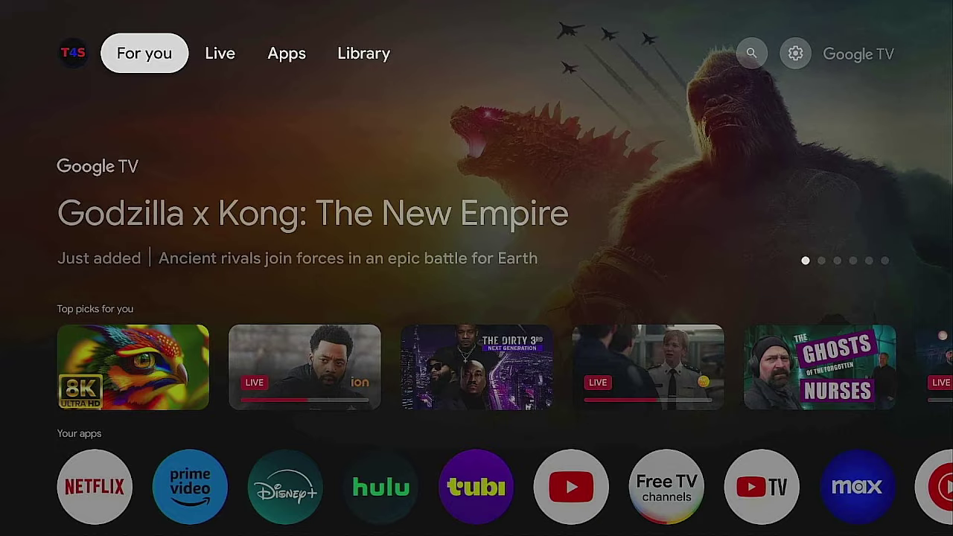
Launch Projectivy Launcher from Google TV's Your apps row and bring up its side menu
key("Down")
key("Down")
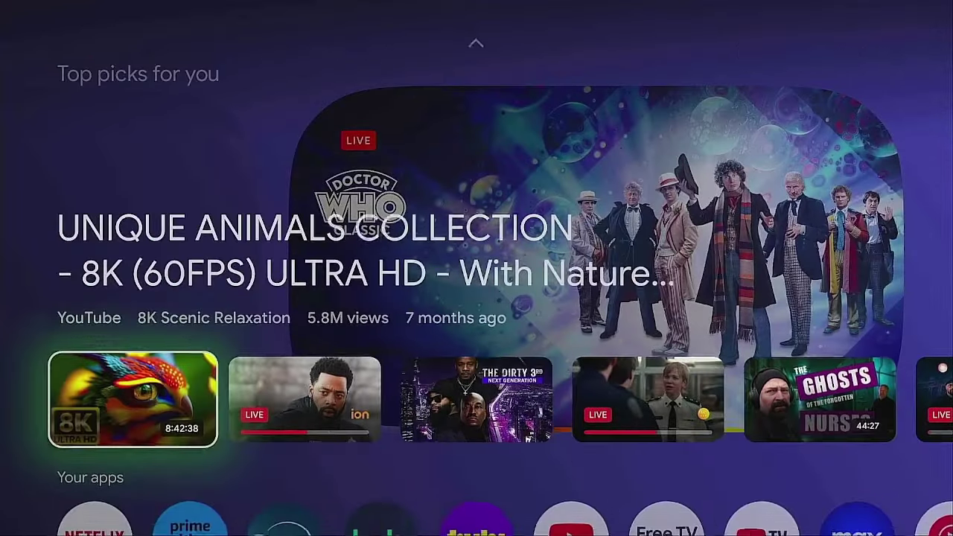
key("Down")
key("Right")
key("Right")
key("Right")
key("Right")
key("Right")
key("Right")
key("Right")
key("Right")
key("Right")
key("Right")
key("Right")
key("Right")
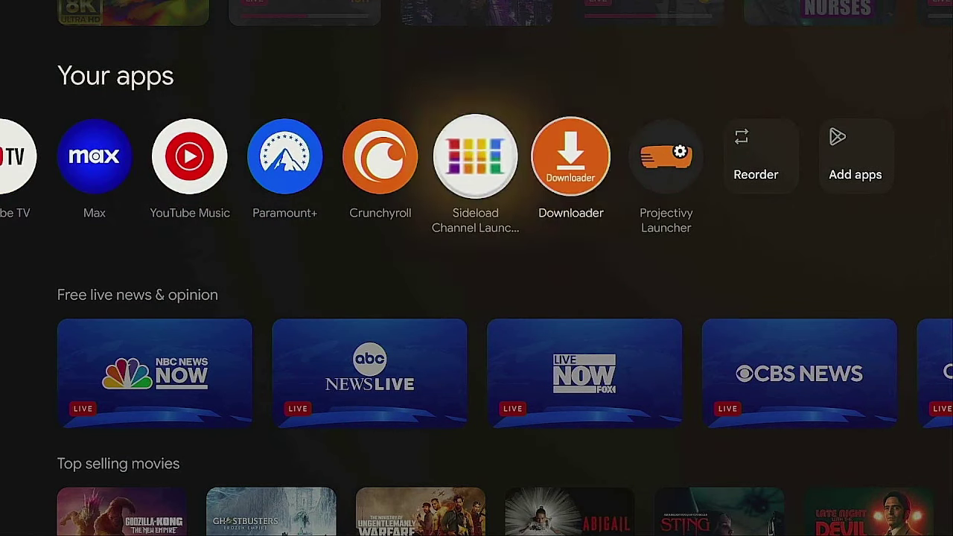
key("Right")
key("Right")
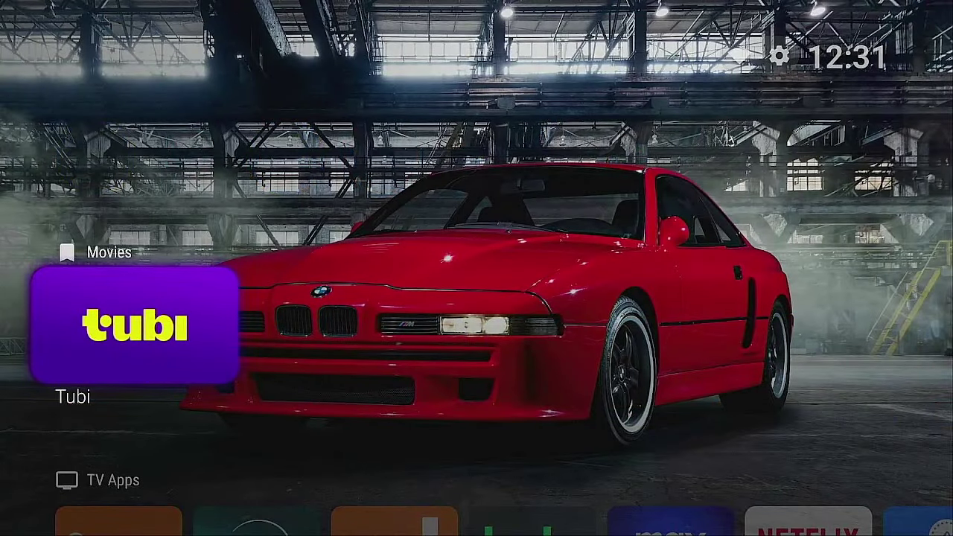
key("Up")
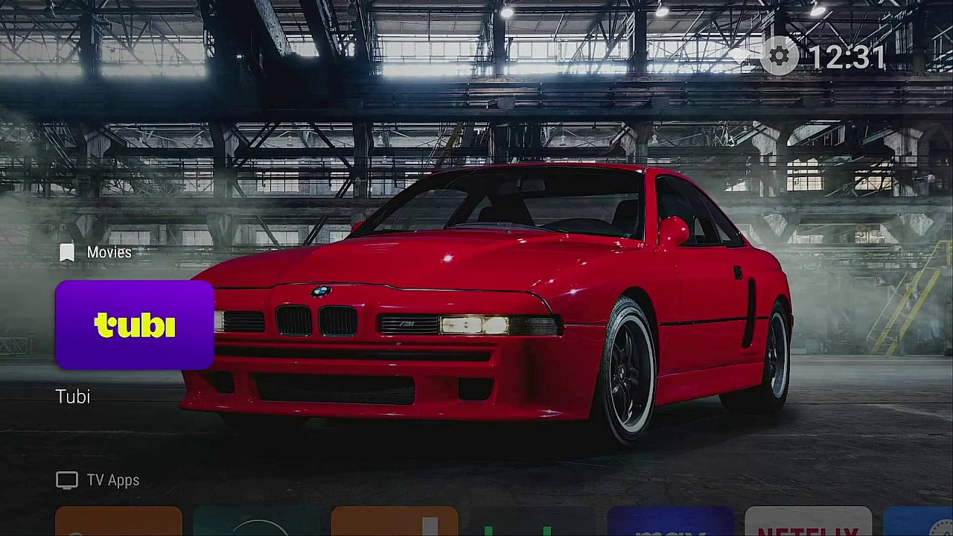
key("Return")
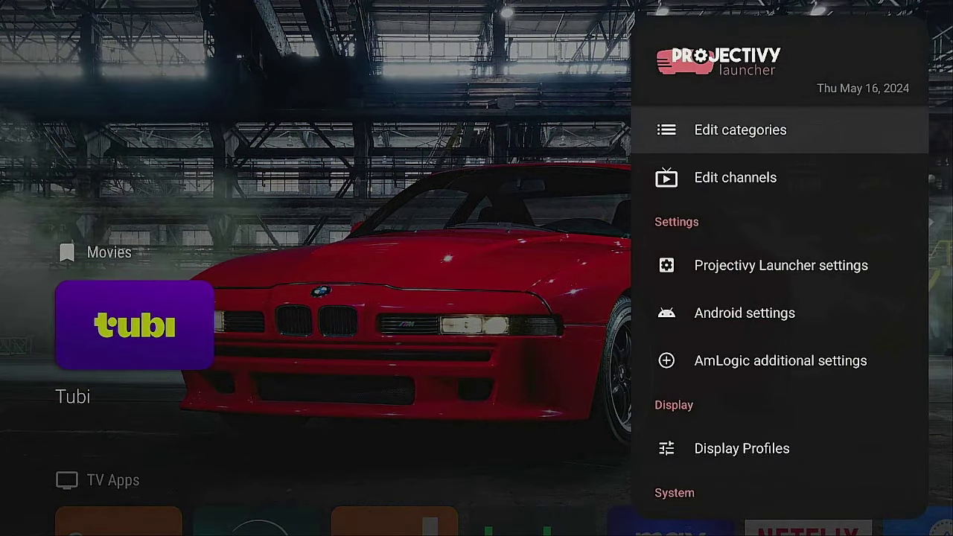
In the launcher's General settings, leave the language unchanged and choose Change default launcher
key("Down")
key("Down")
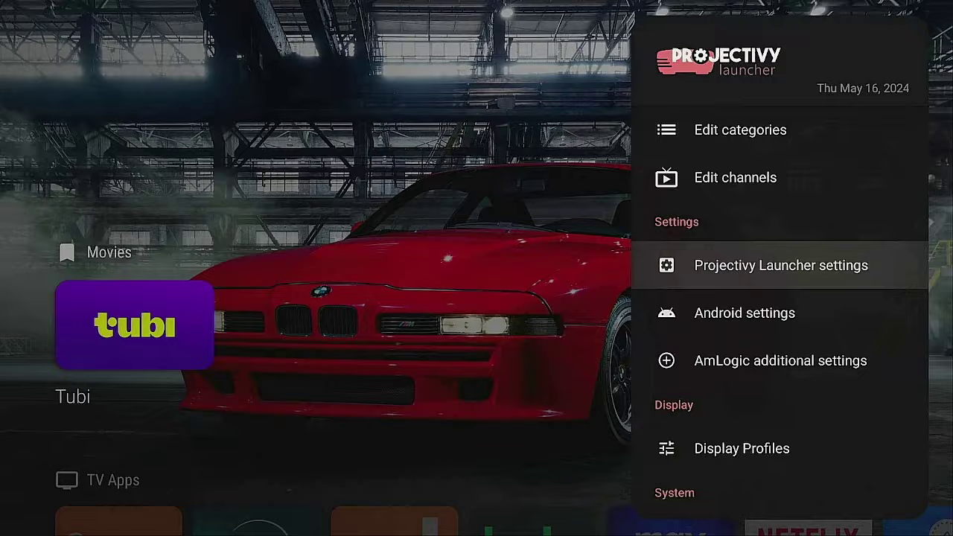
key("Return")
key("Return")
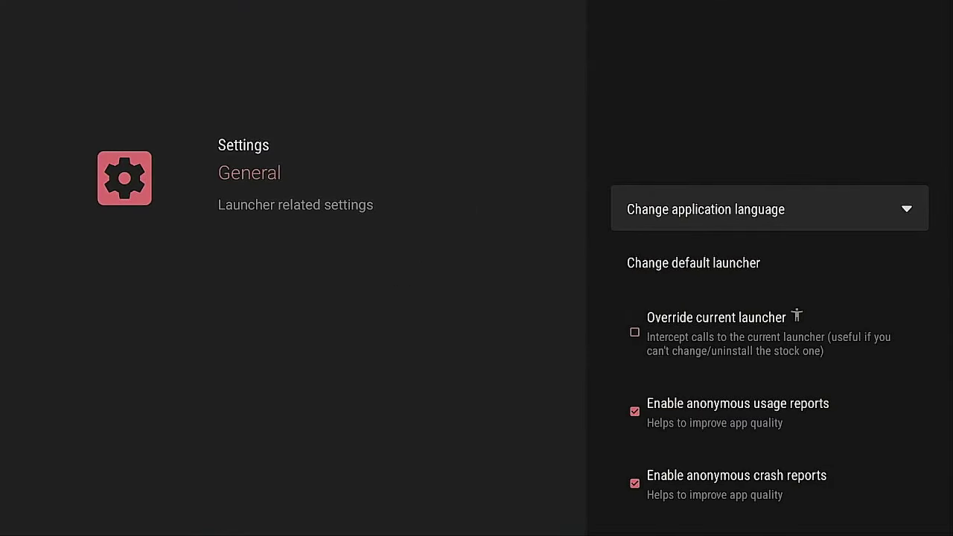
key("Return")
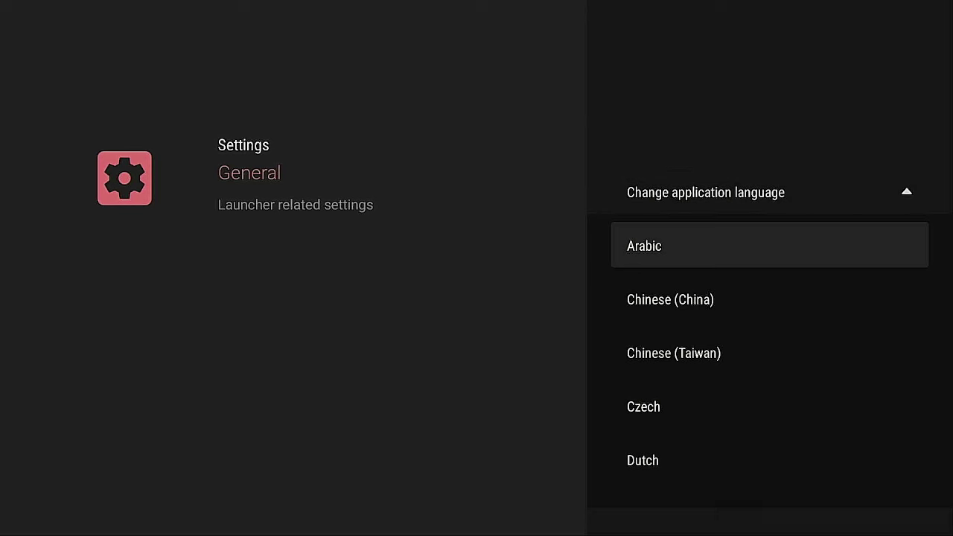
key("Escape")
key("Down")
key("Return")
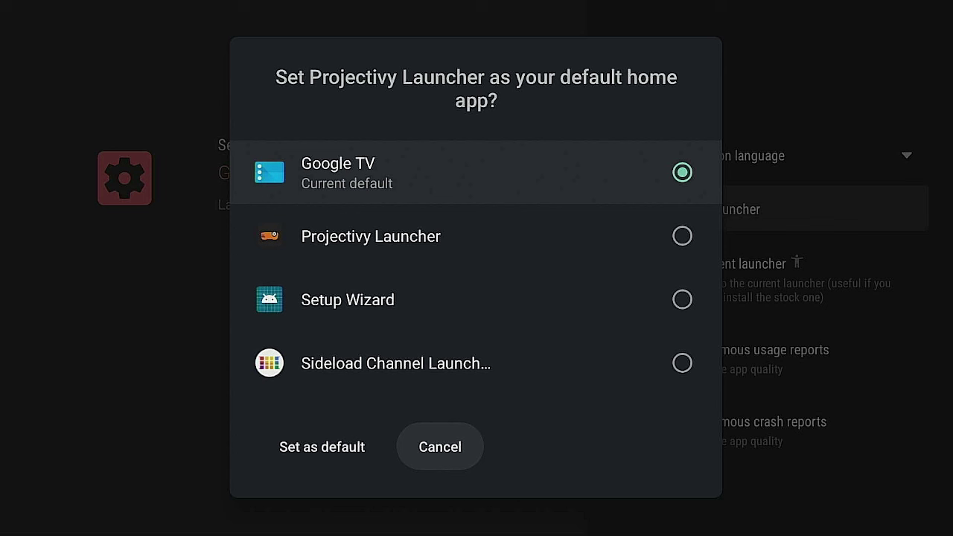
Select Projectivy Launcher in the default home app dialog and confirm with Set as default
key("Down")
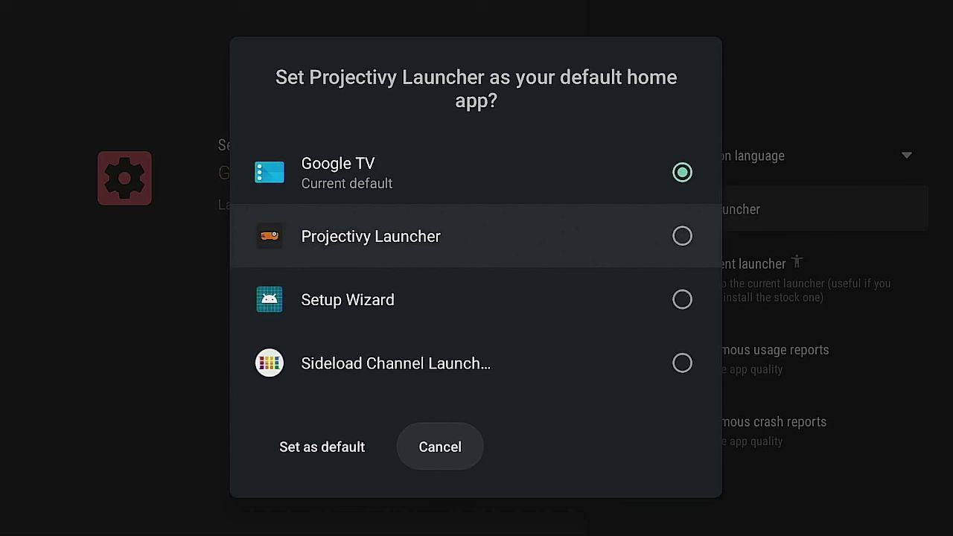
key("Down")
key("Up")
key("Return")
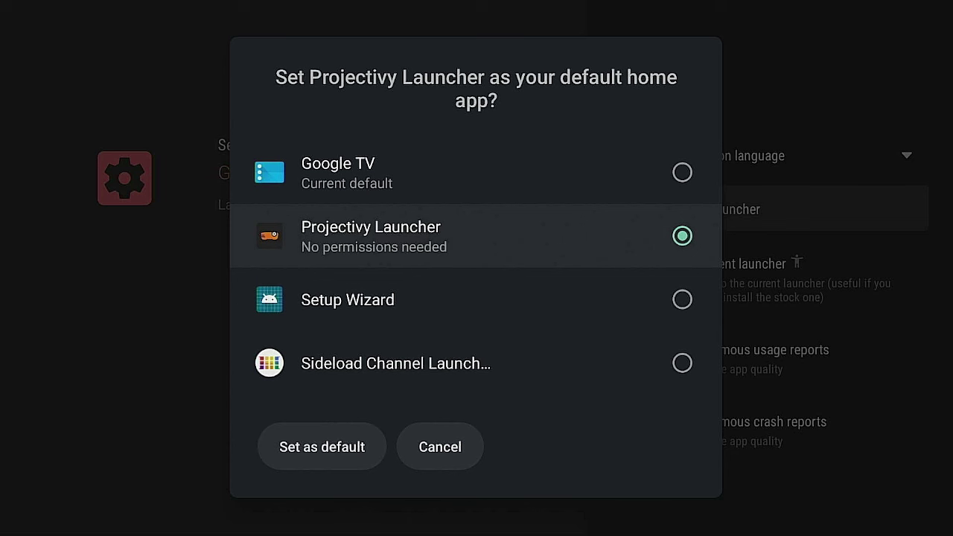
key("Down")
key("Down")
key("Down")
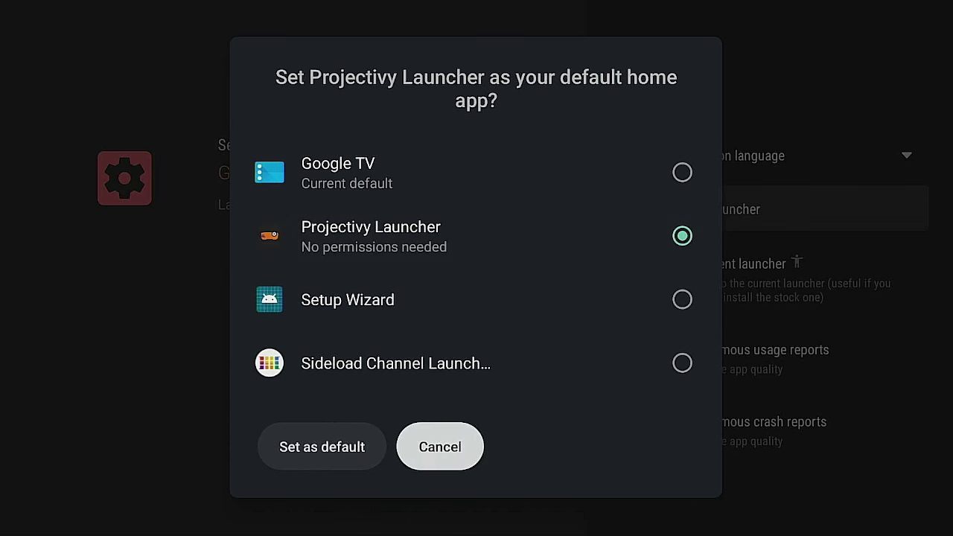
key("Left")
key("Return")
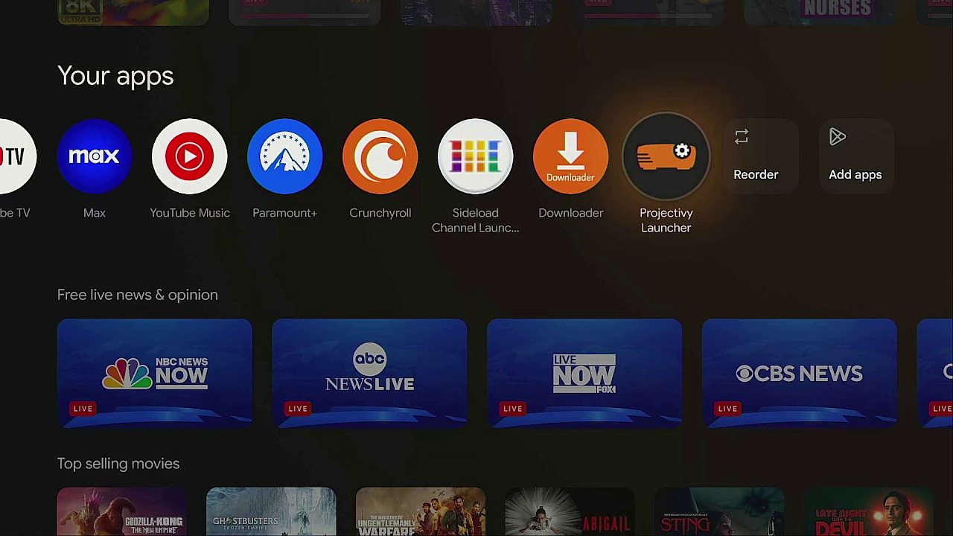
Go from the Projectivy home screen's side menu into Projectivy Launcher settings > General
key("Return")
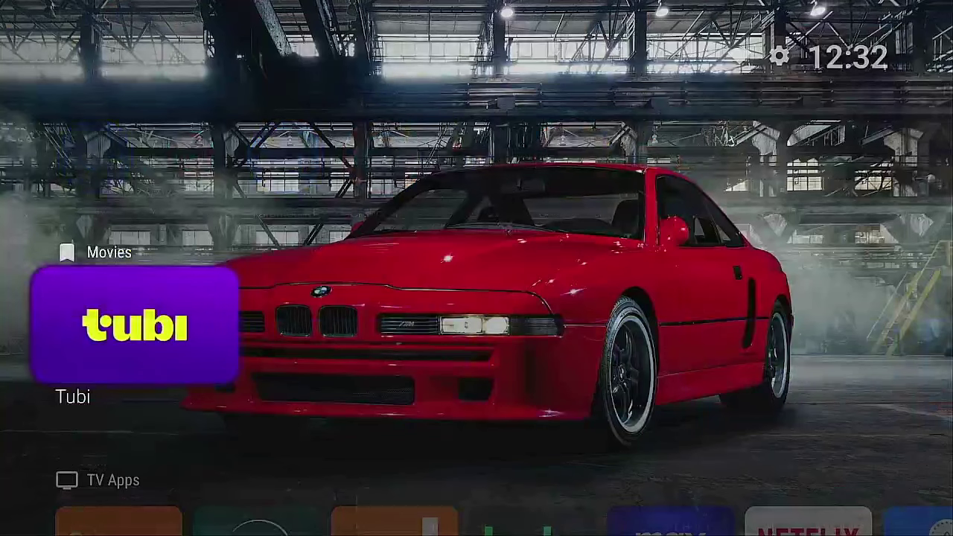
key("Return")
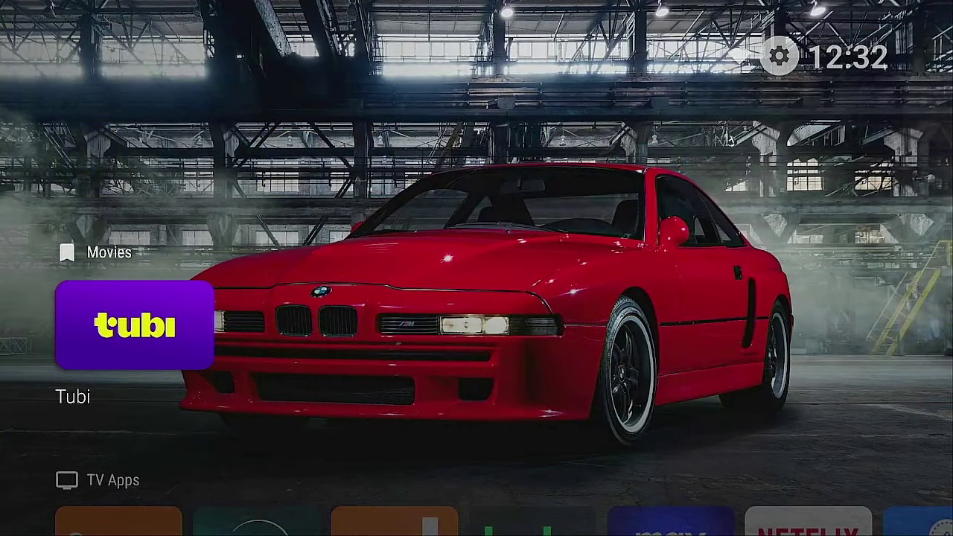
key("Down")
key("Down")
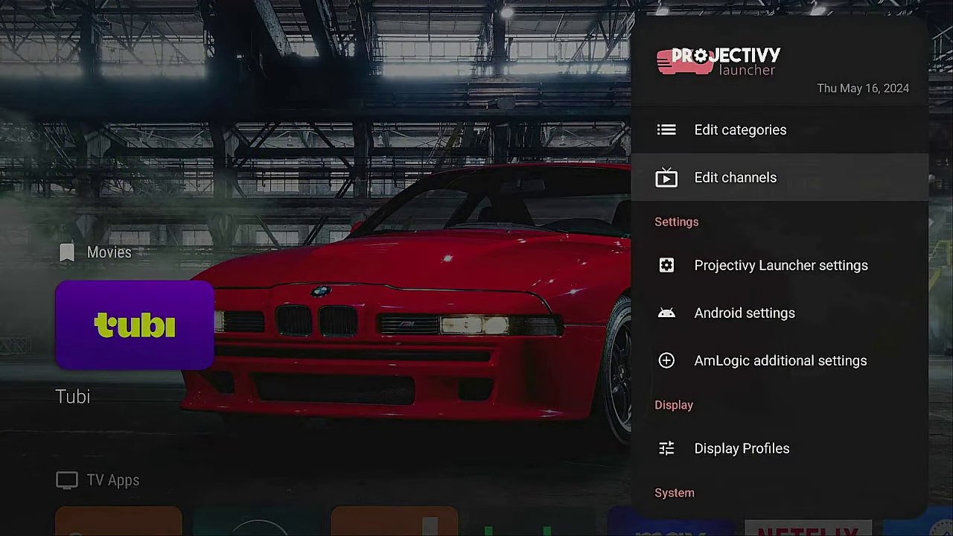
key("Return")
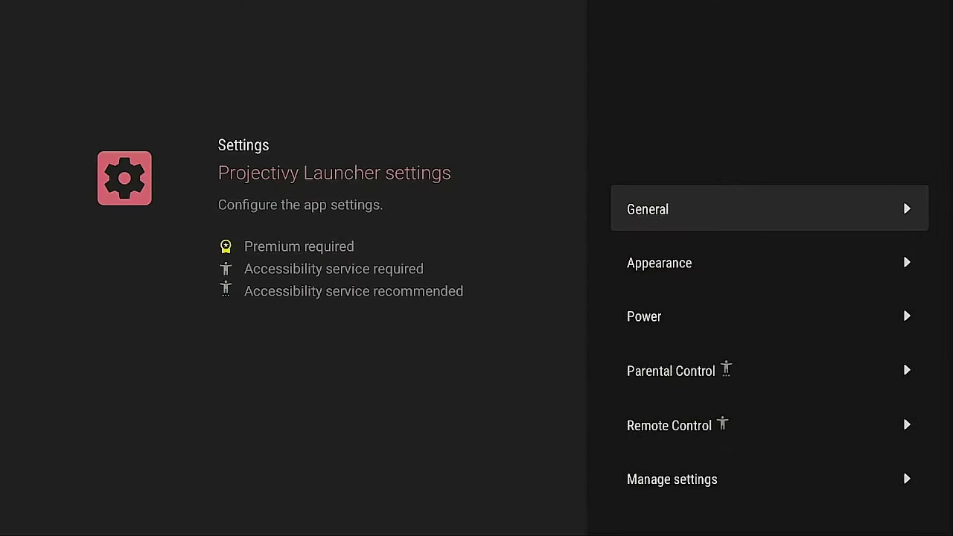
key("Return")
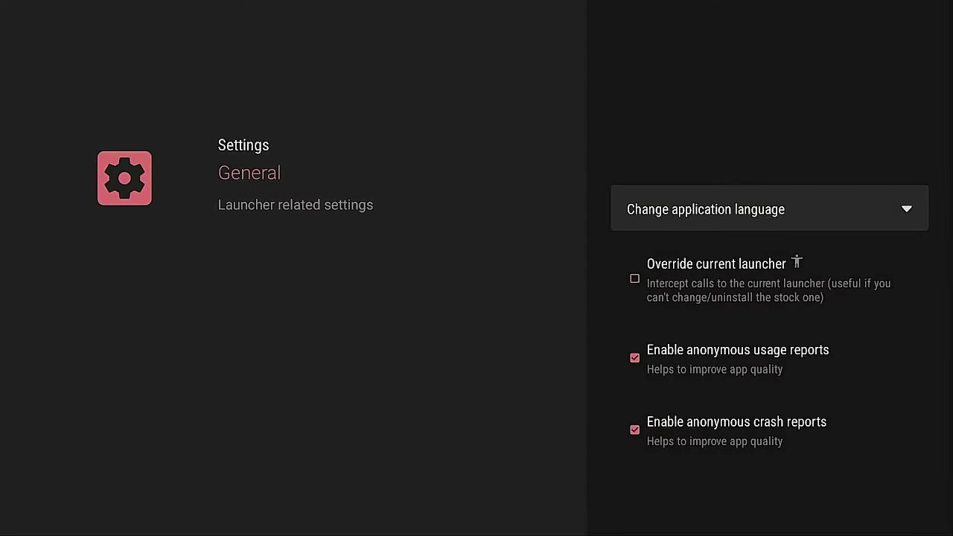
Turn on Override current launcher and back out to the side menu
key("Down")
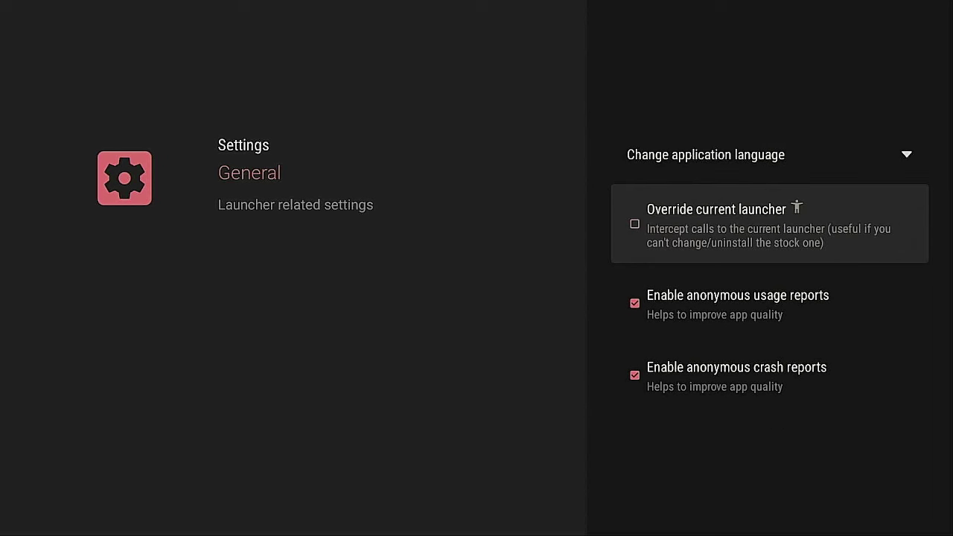
key("Return")
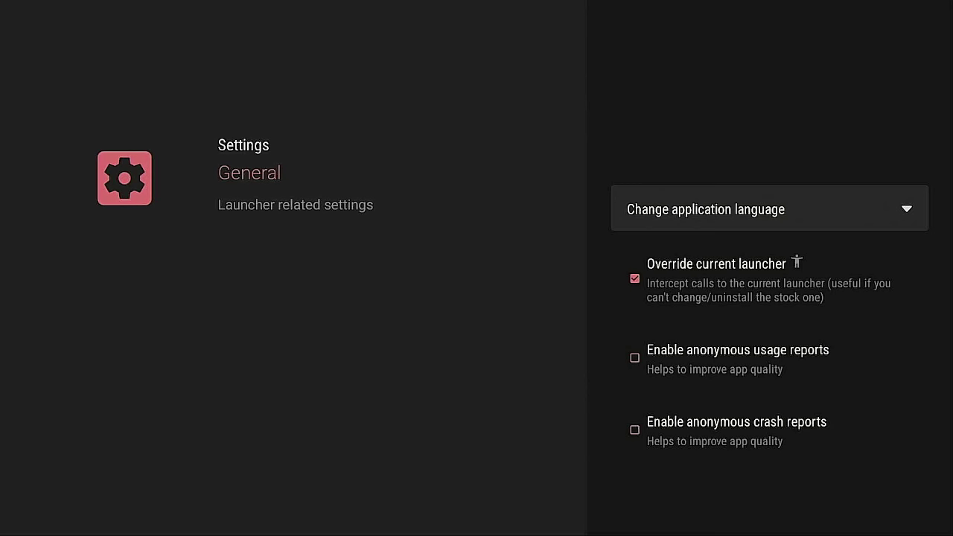
key("Escape")
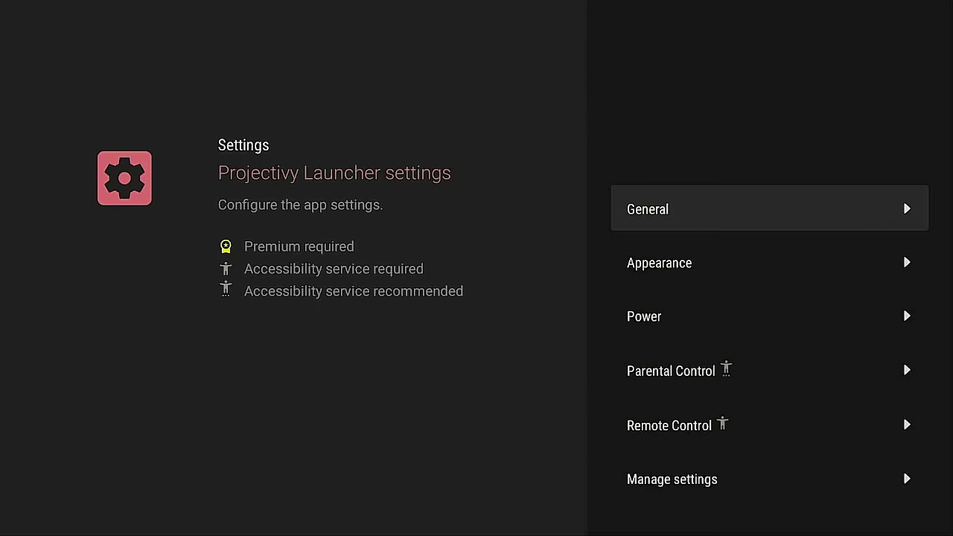
key("Escape")
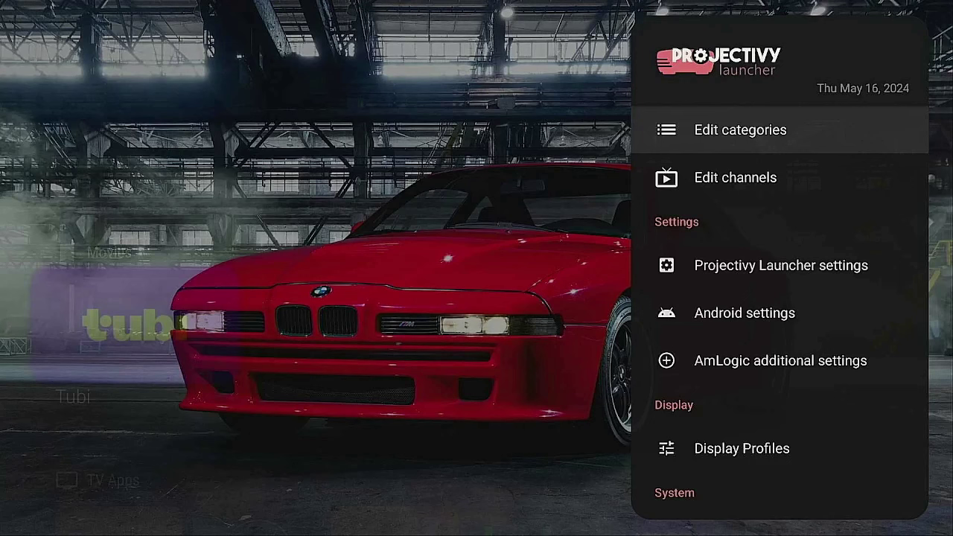
Open the side menu's Accessibility service entry and choose Show Accessibility settings
key("Down")
key("Down")
key("Down")
key("Up")
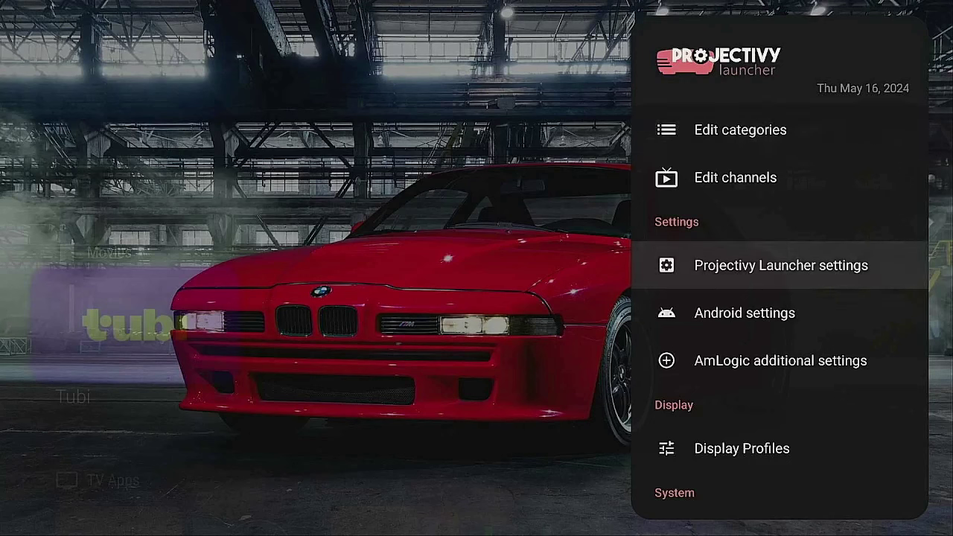
key("Down")
key("Down")
key("Down")
key("Down")
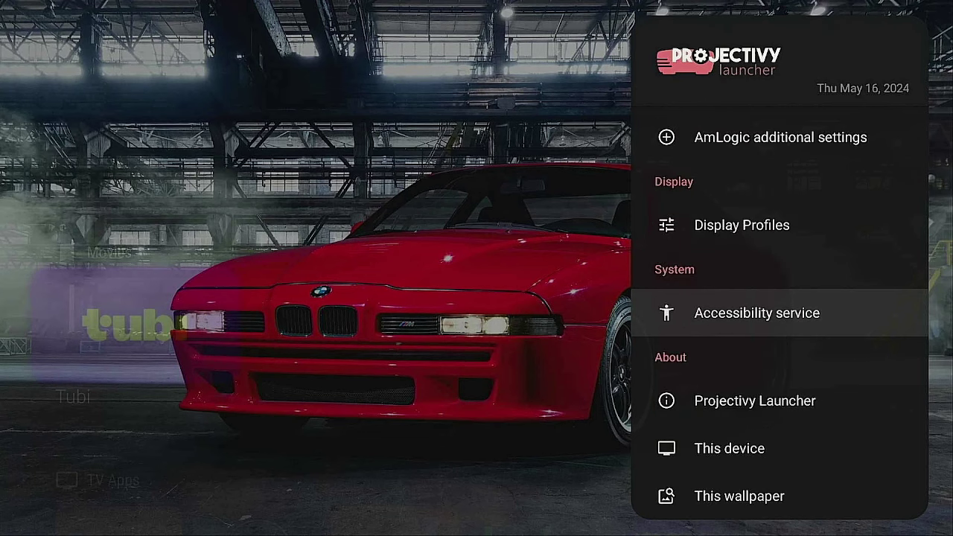
key("Return")
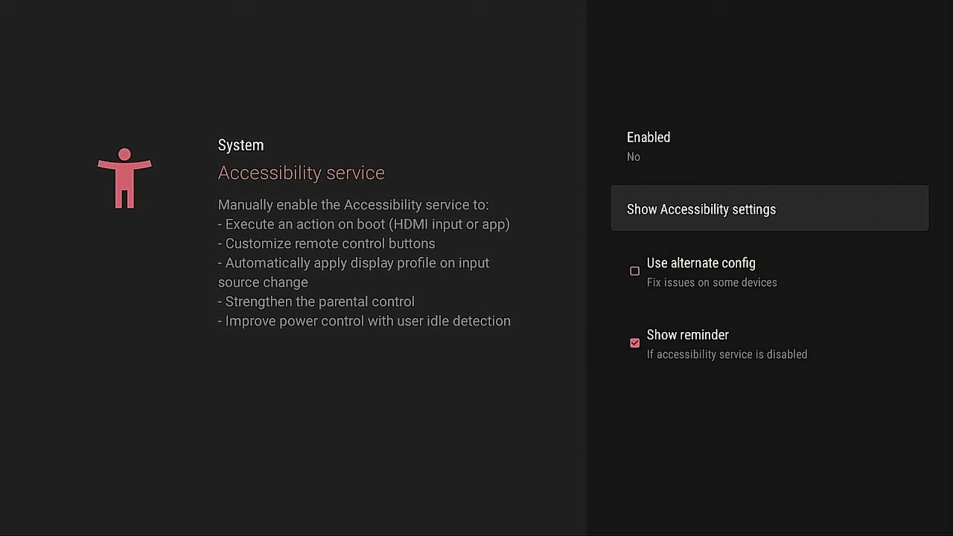
key("Return")
key("Return")
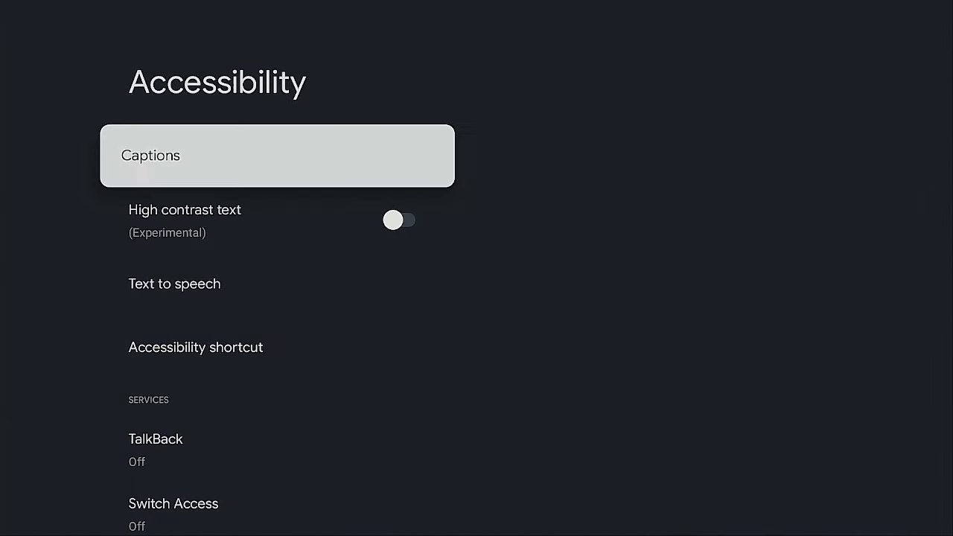
Under Accessibility services, toggle Projectivy Launcher's Enable on, confirm OK, then go Home
key("Down")
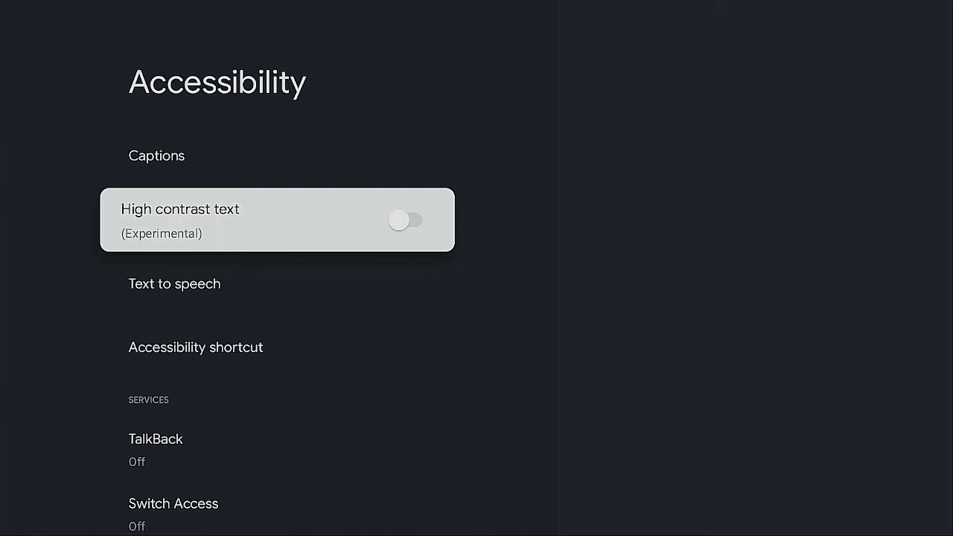
key("Down")
key("Down")
key("Down")
key("Down")
key("Down")
key("Down")
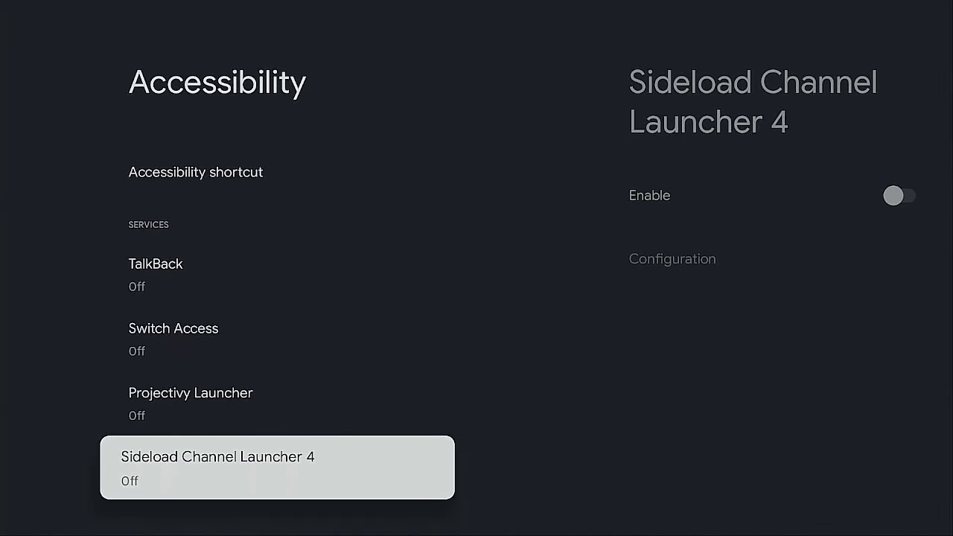
key("Up")
key("Right")
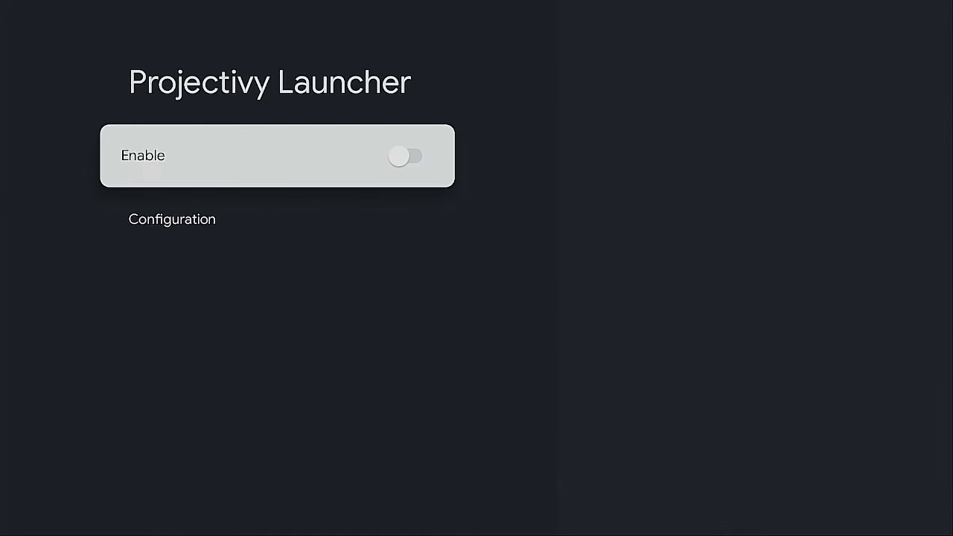
key("Return")
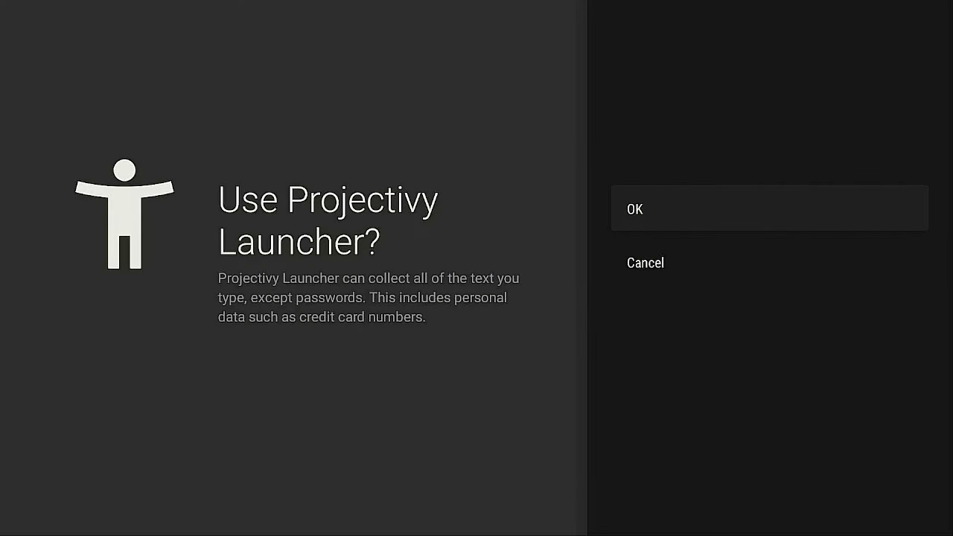
key("Return")
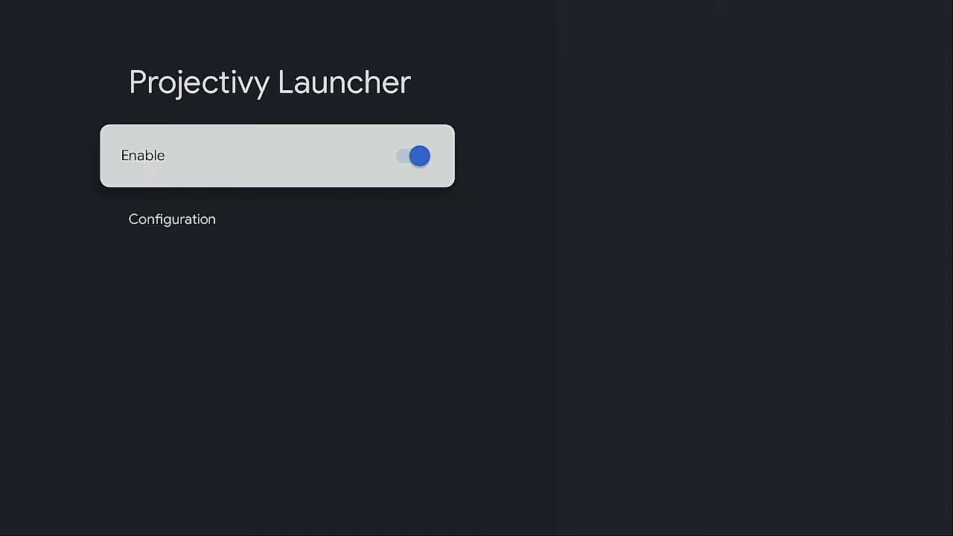
key("Home")
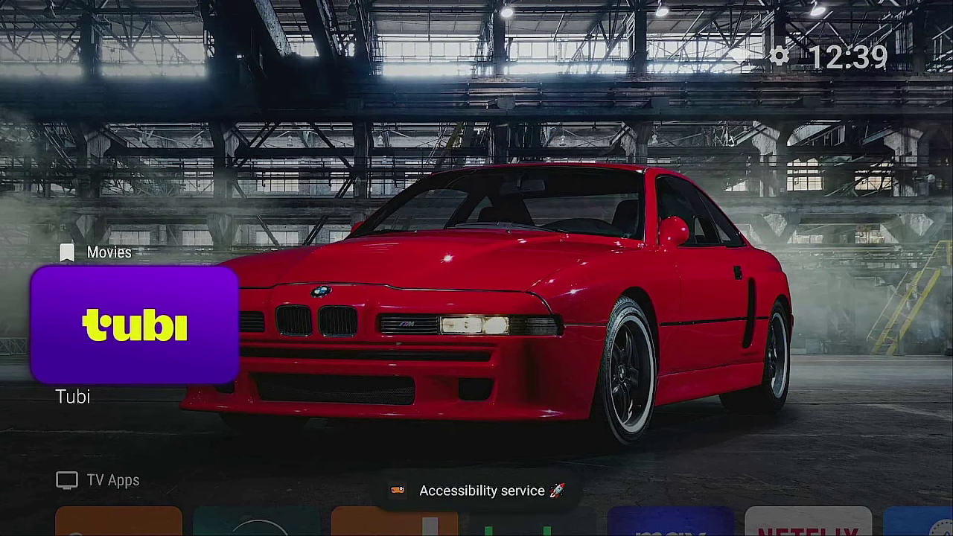
key("Down")
key("Up")
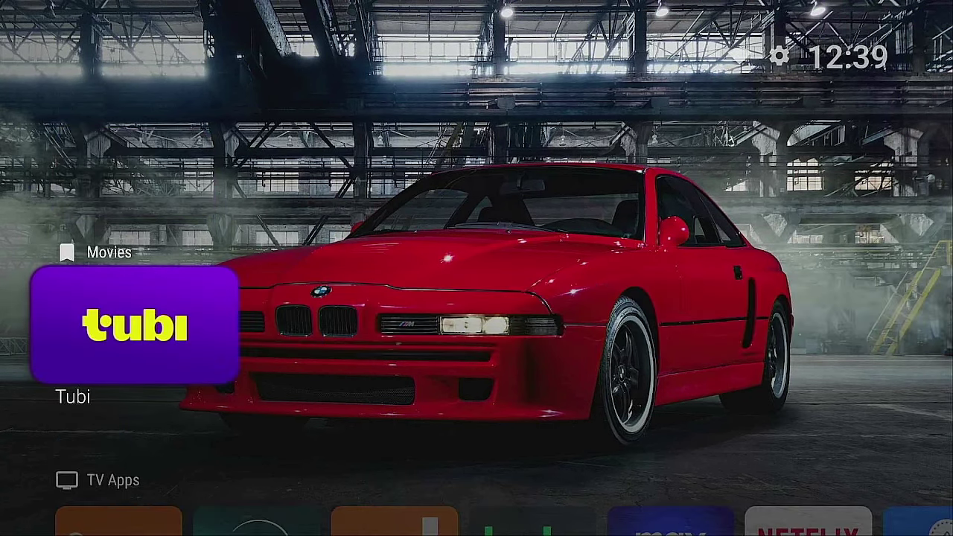
key("Return")
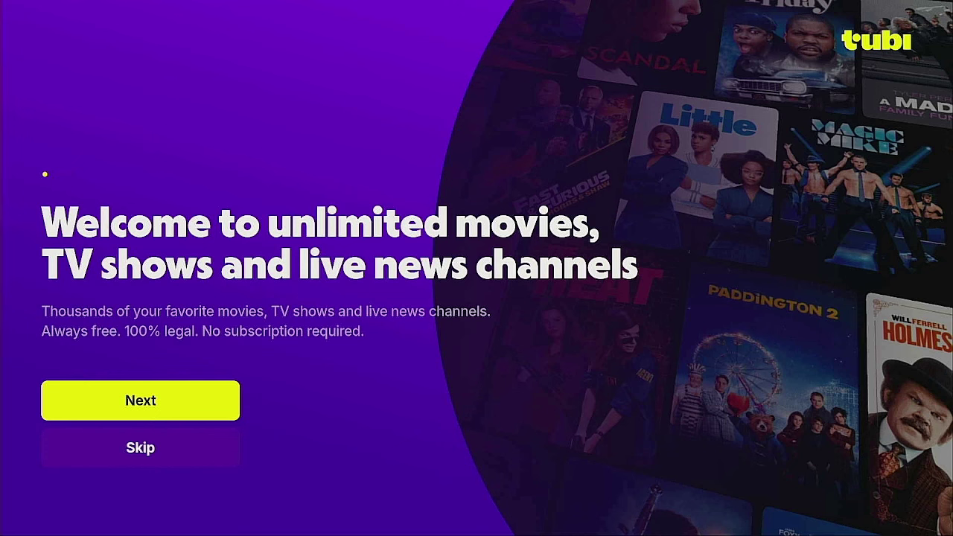
key("Home")
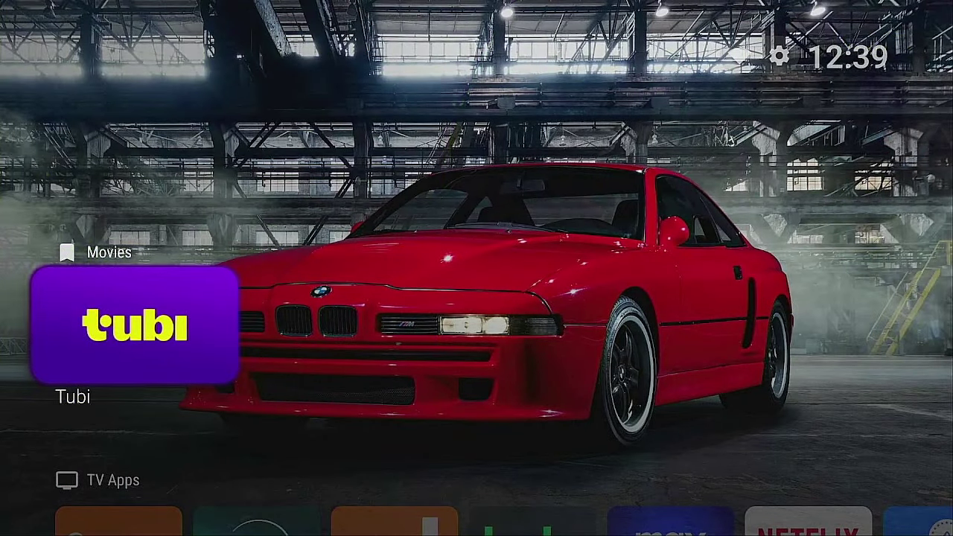